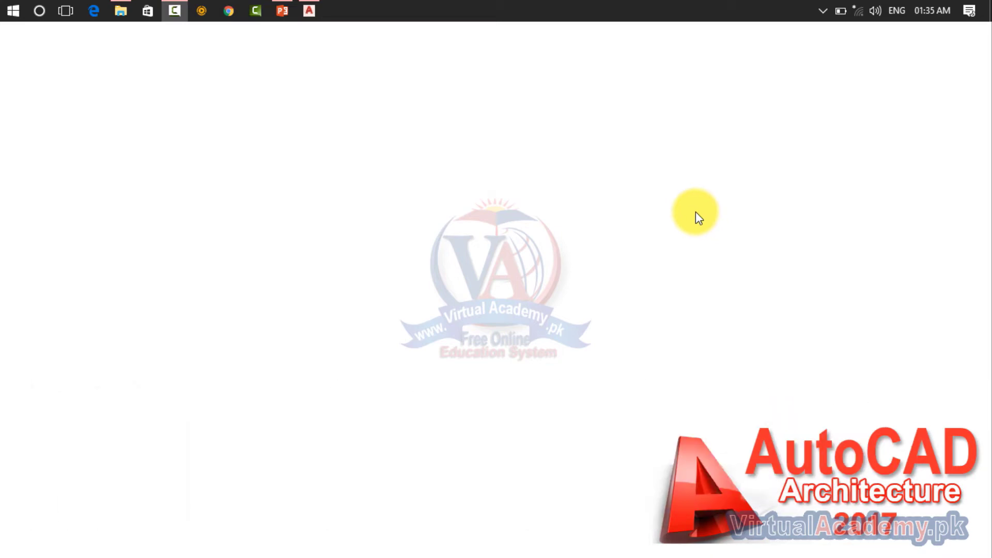
Switch to AutoCAD Architecture and examine the additional Modify tools, including Align, Center, Divide, Obscure, Crop, Merge and Subtract.
left_click(308, 11)
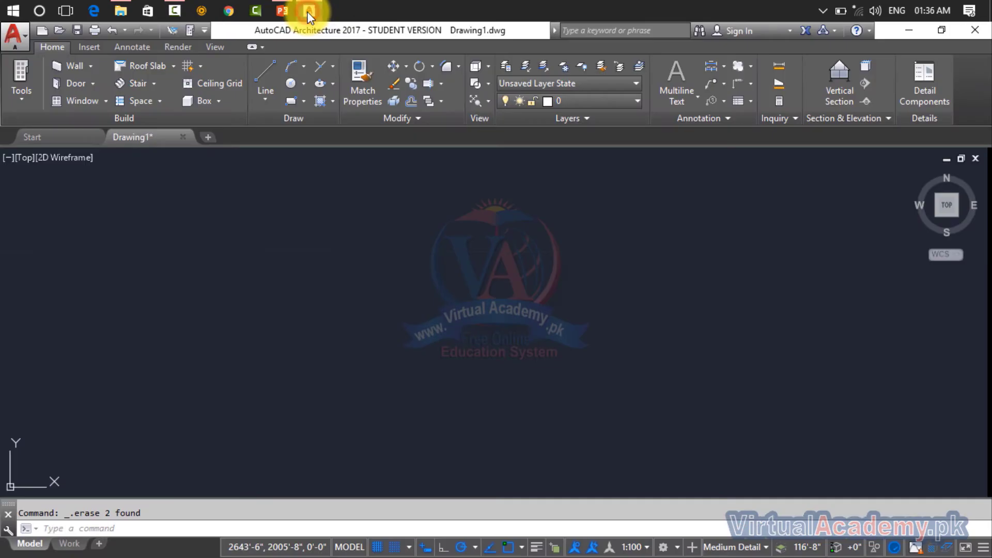
left_click(413, 116)
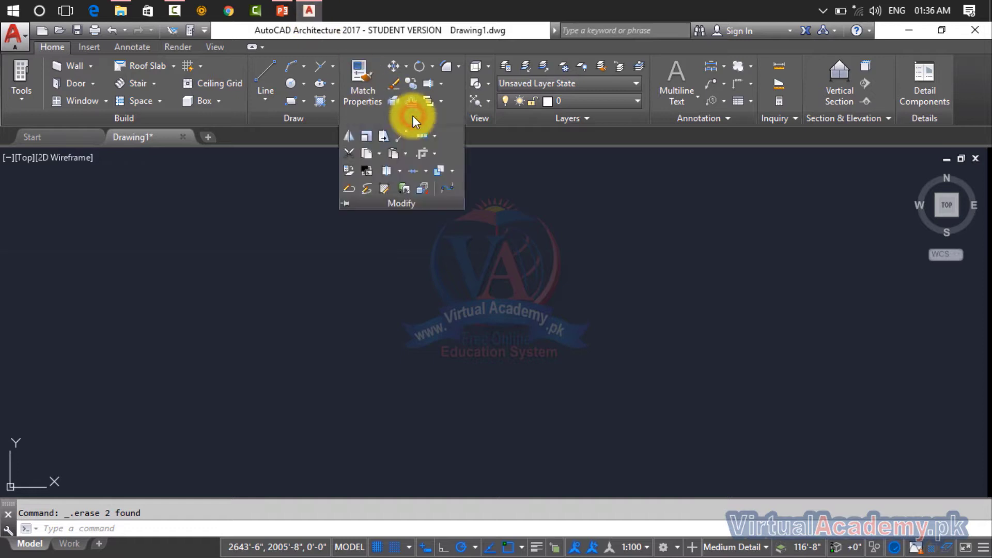
left_click(401, 170)
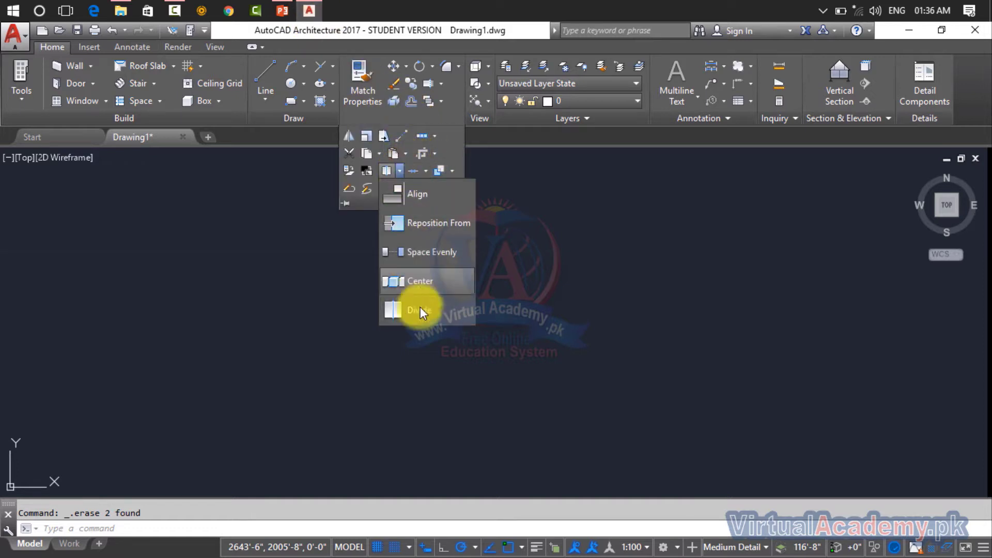
left_click(433, 154)
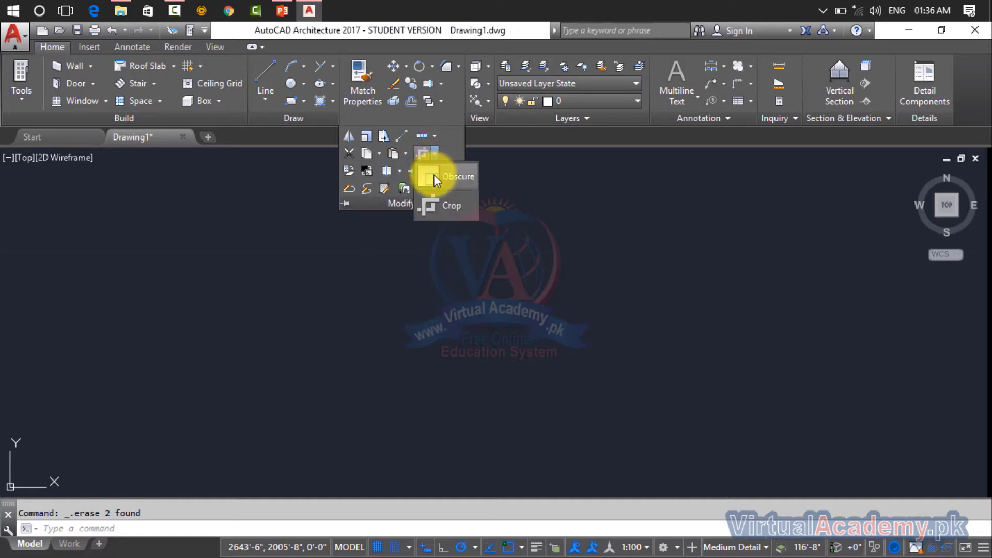
left_click(450, 141)
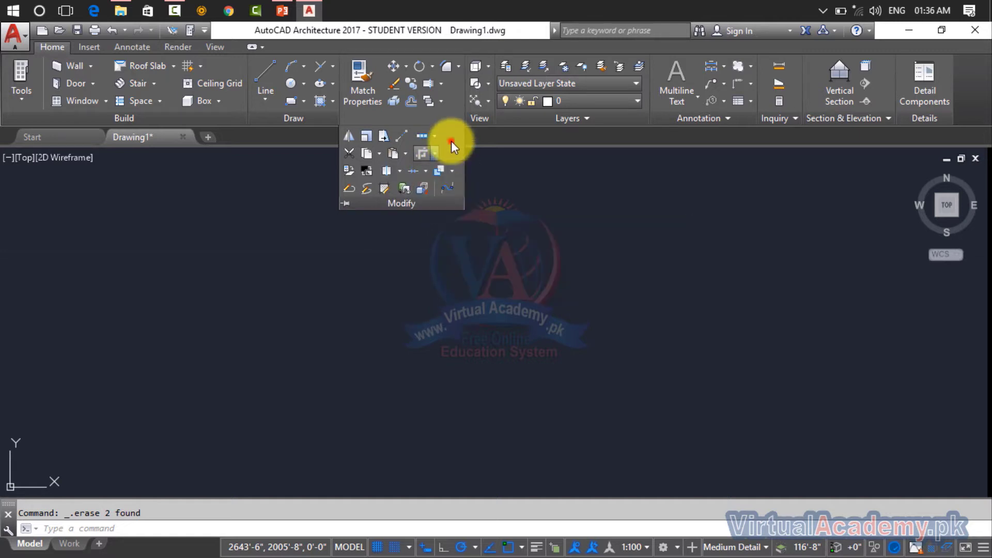
left_click(450, 169)
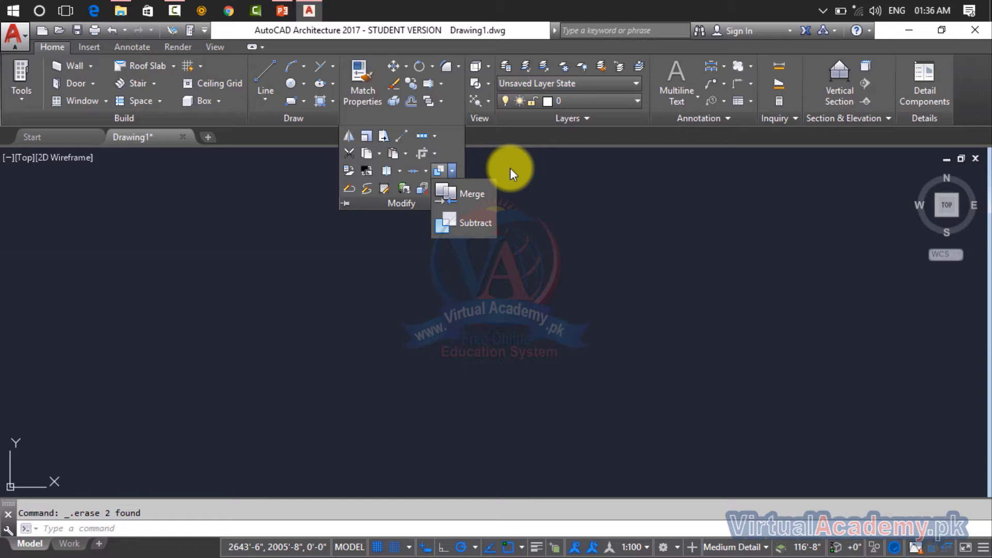
left_click(435, 154)
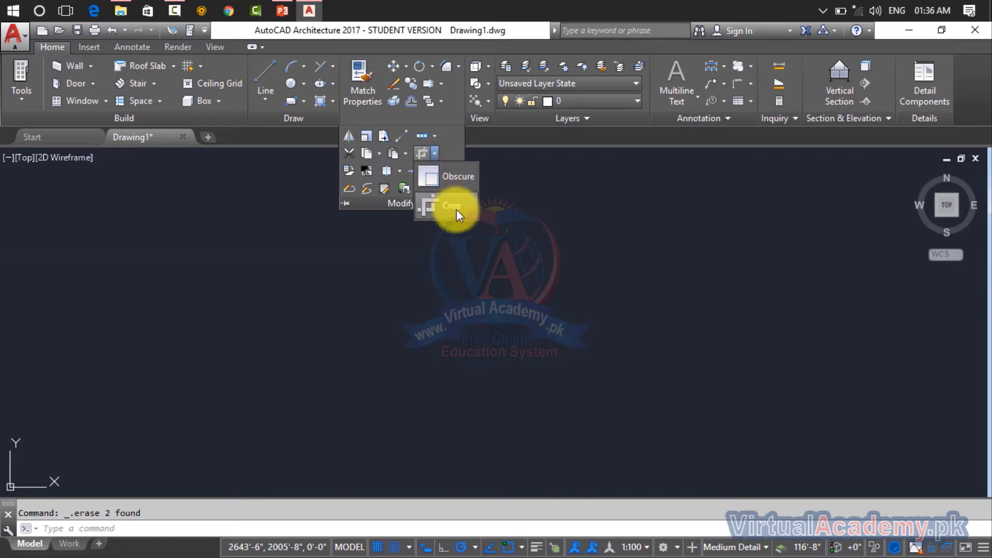
key("Escape")
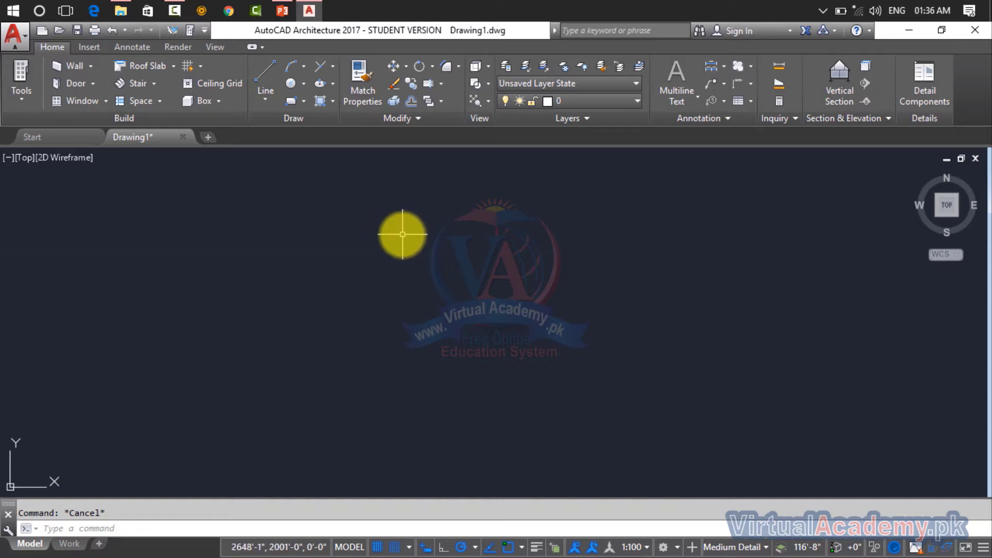
Draw a large horizontal rectangle in the upper middle of the empty drawing area.
type("rec")
key("Return")
left_click(276, 229)
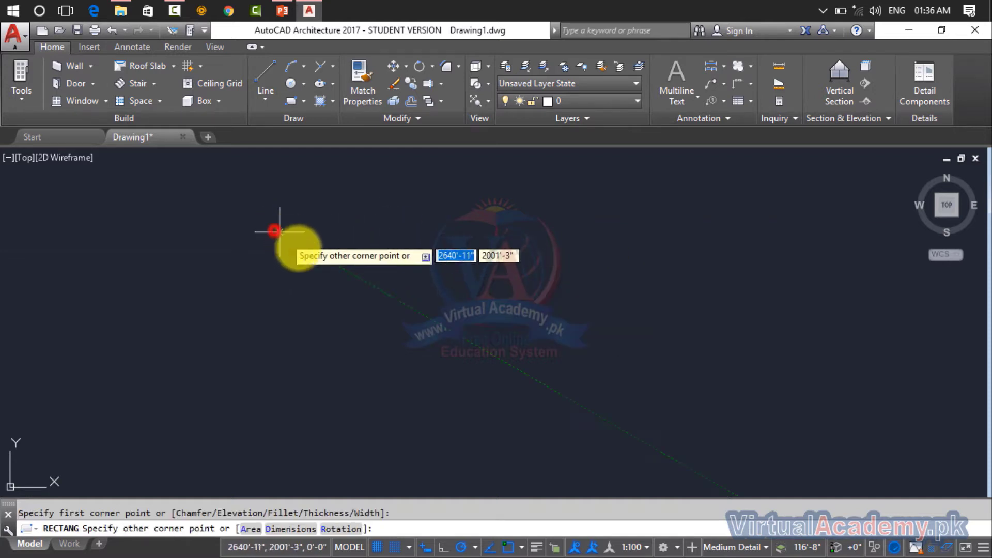
left_click(501, 360)
Draw a smaller rectangle against the lower half of the first rectangle's right edge and stretch its right side outward to widen it.
key("Return")
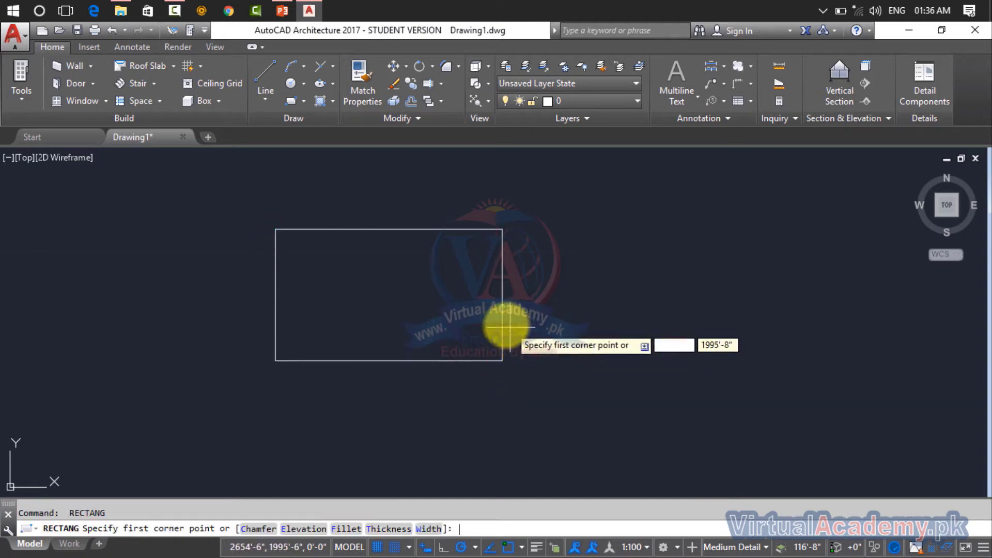
left_click(502, 295)
left_click(554, 361)
left_click(554, 331)
left_click(554, 329)
left_click(646, 329)
Draw a third rectangle extending down and left from the shared bottom corner of the first two rectangles.
type("rec")
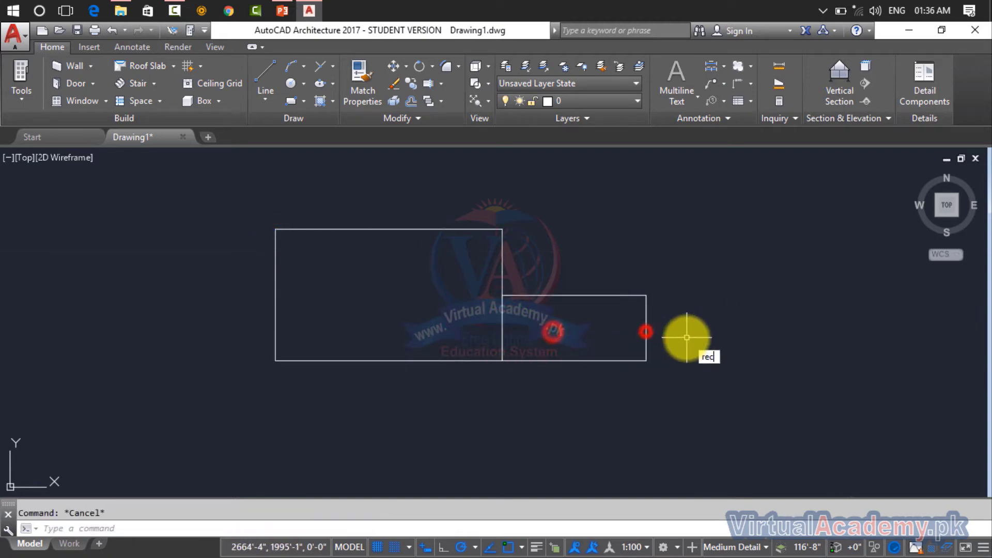
key("Return")
left_click(502, 361)
left_click(314, 460)
middle_click_drag(350, 450, 394, 346)
Draw a fourth, larger rectangle extending down and right from the corner shared by the other three rectangles.
key("Return")
left_click(546, 258)
left_click(792, 381)
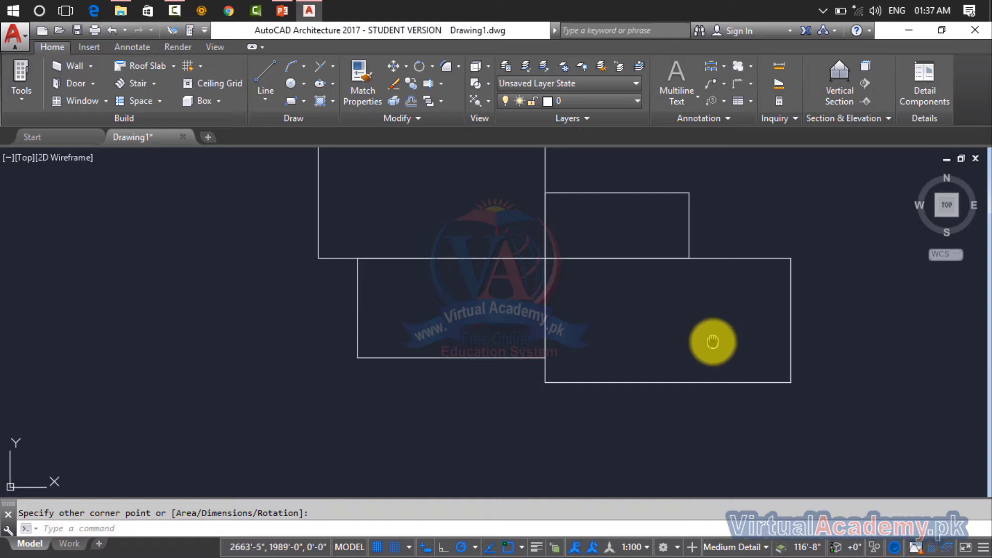
mouse_move(712, 331)
middle_mouse_down()
mouse_move(683, 367)
mouse_move(650, 382)
middle_mouse_up()
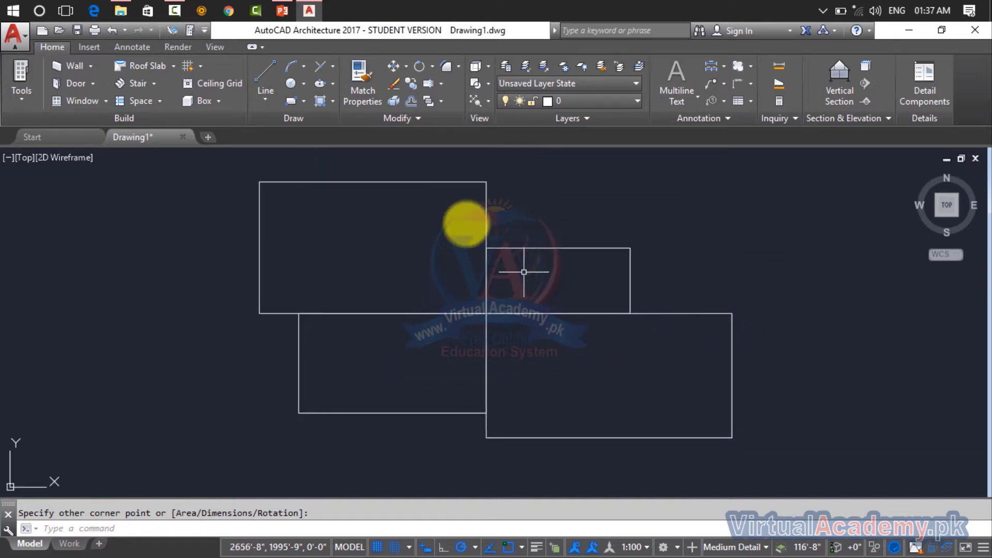
key("Escape")
Try Linework Obscure on all four rectangles with the small upper-right rectangle as the obscuring object, and undo it.
left_click(437, 115)
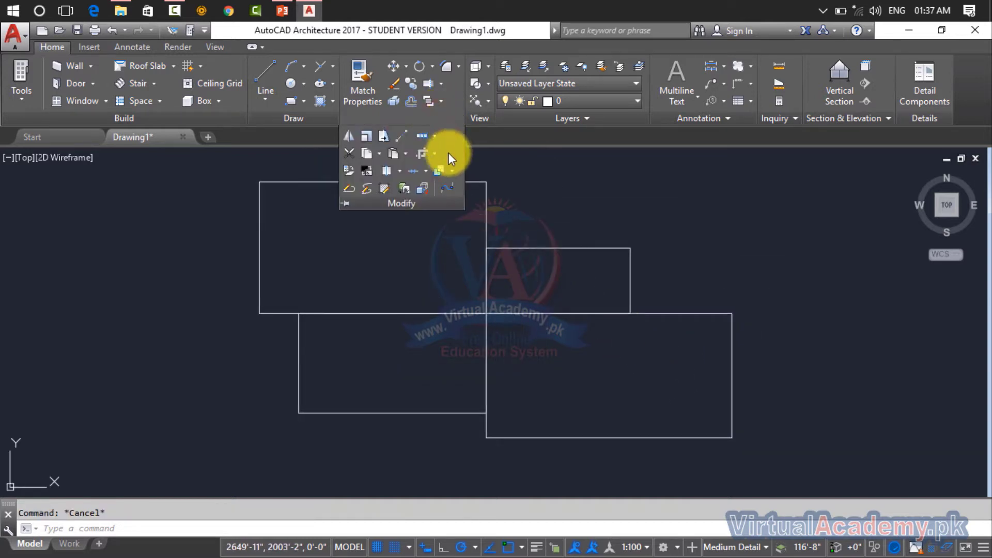
left_click(453, 170)
left_click(433, 152)
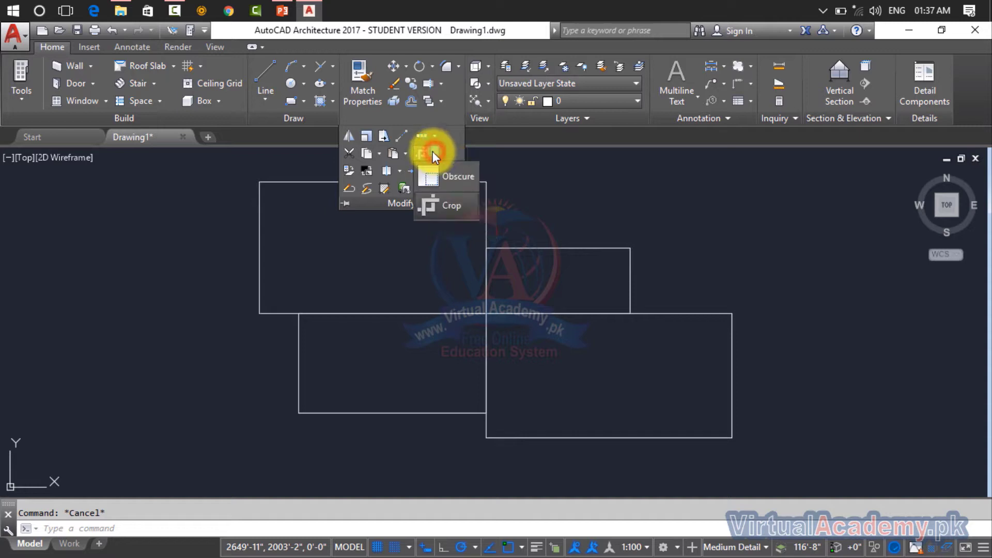
left_click(449, 179)
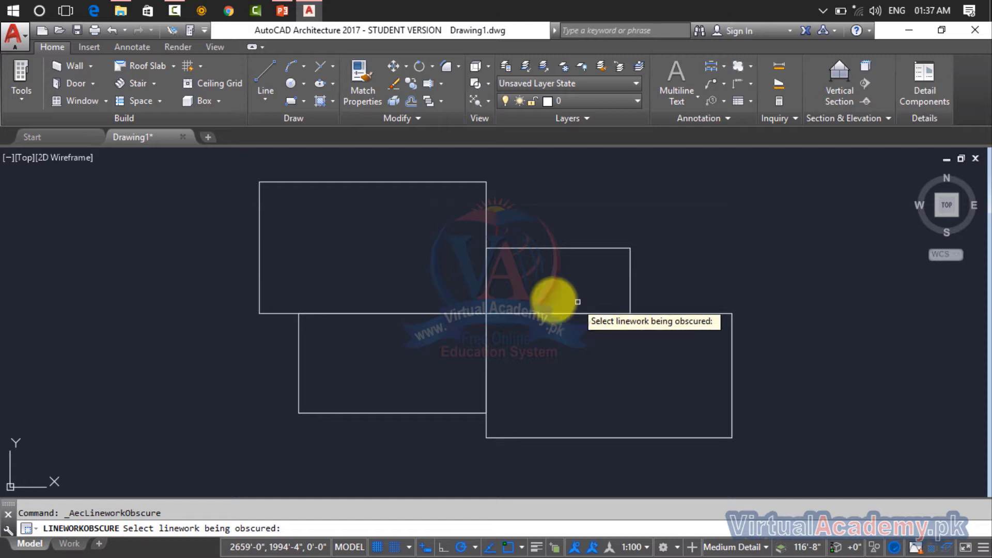
left_click(429, 114)
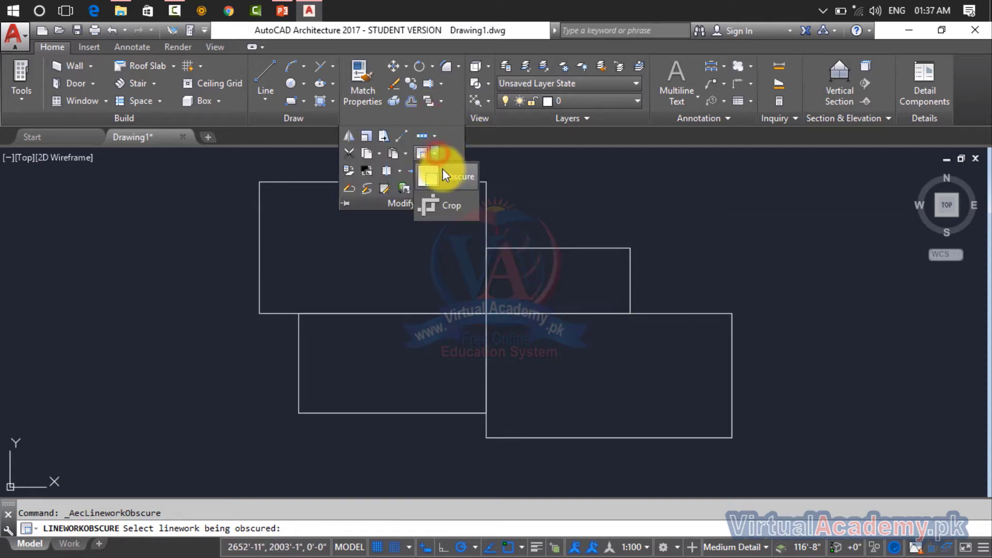
left_click(444, 174)
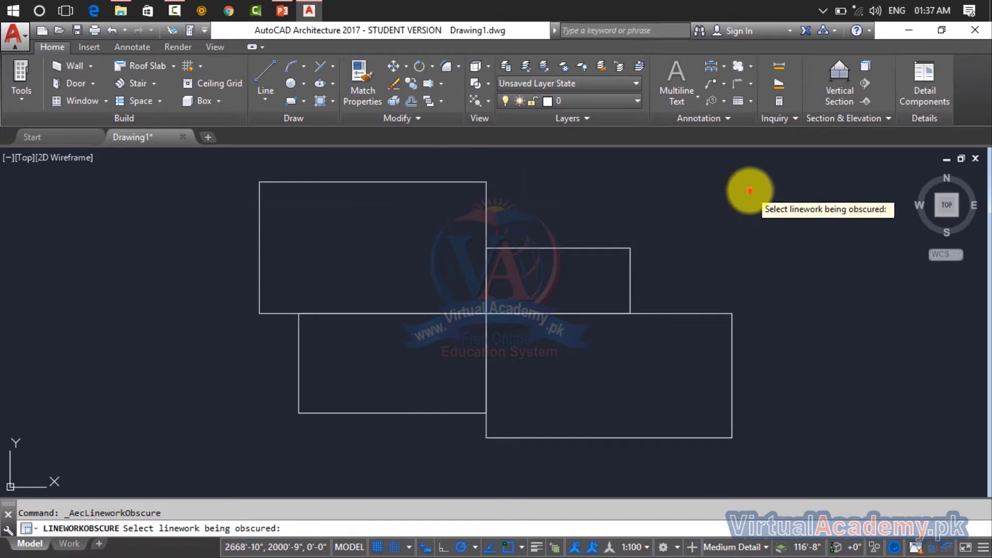
left_click(749, 190)
left_click(216, 430)
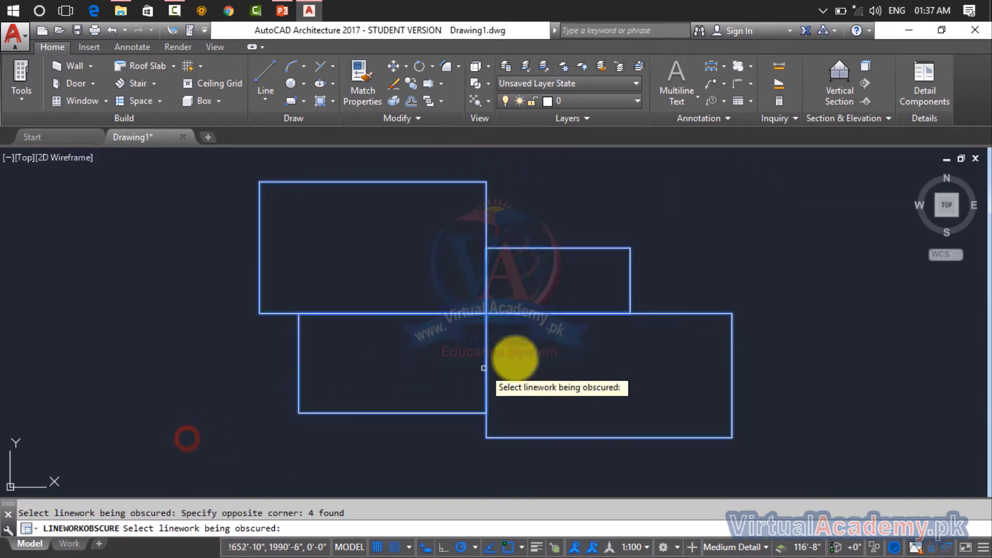
key("Return")
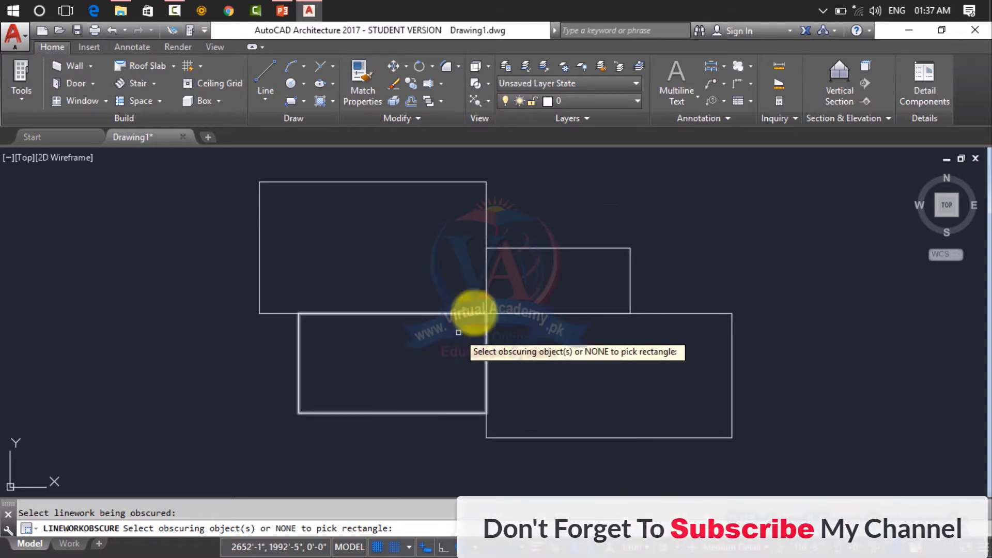
left_click(535, 248)
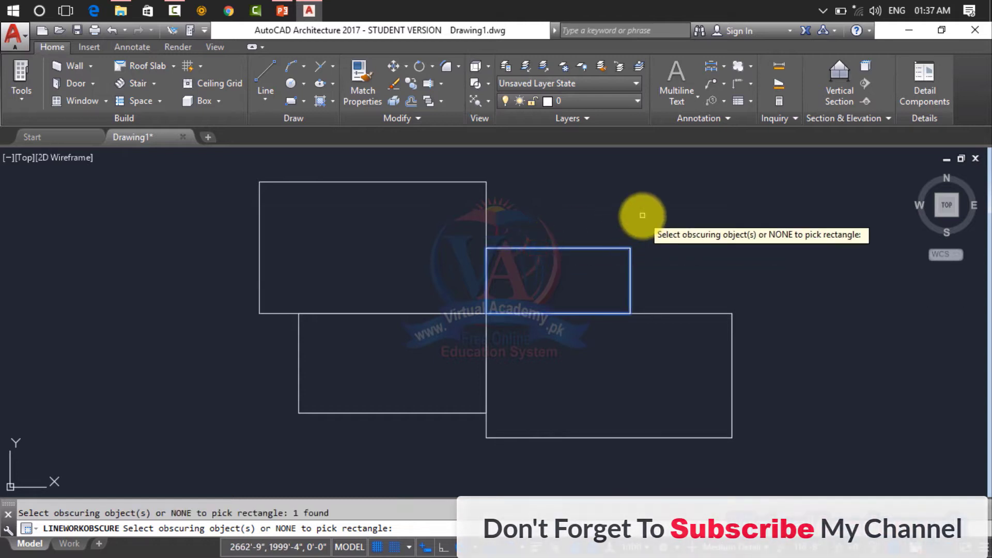
key("Return")
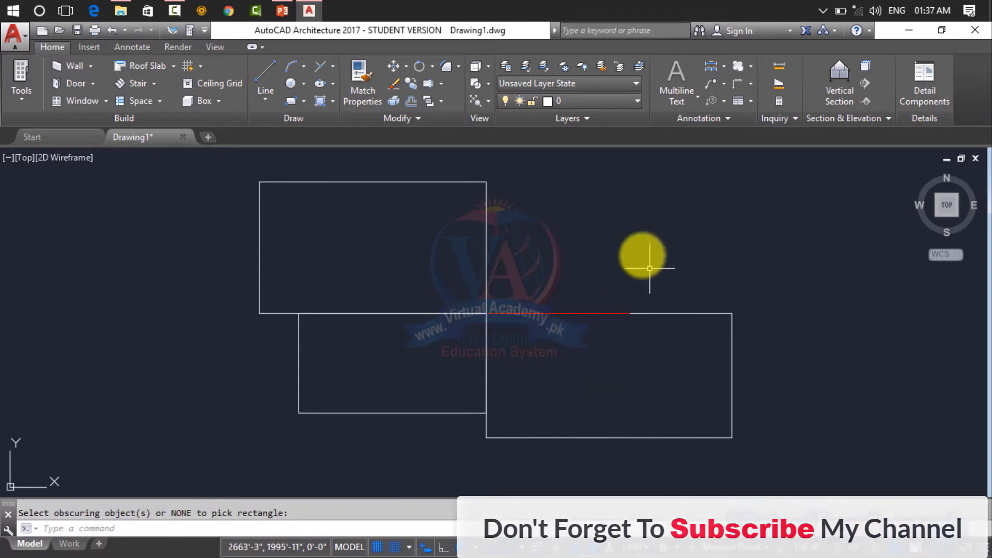
key("ctrl+z")
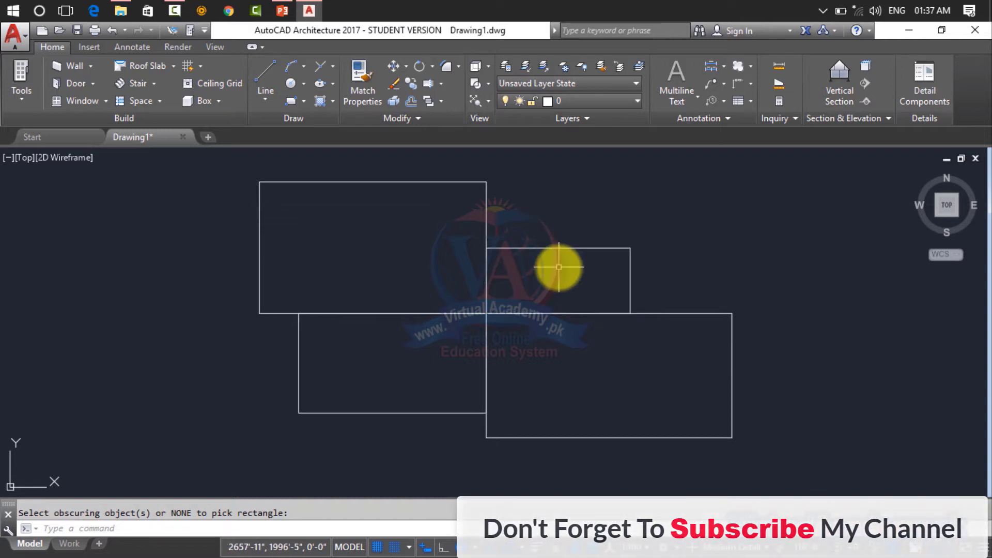
Obscure the four rectangles' linework within a picked area from the upper-left rectangle's top-edge midpoint to the small rectangle's upper-left corner.
left_click(422, 124)
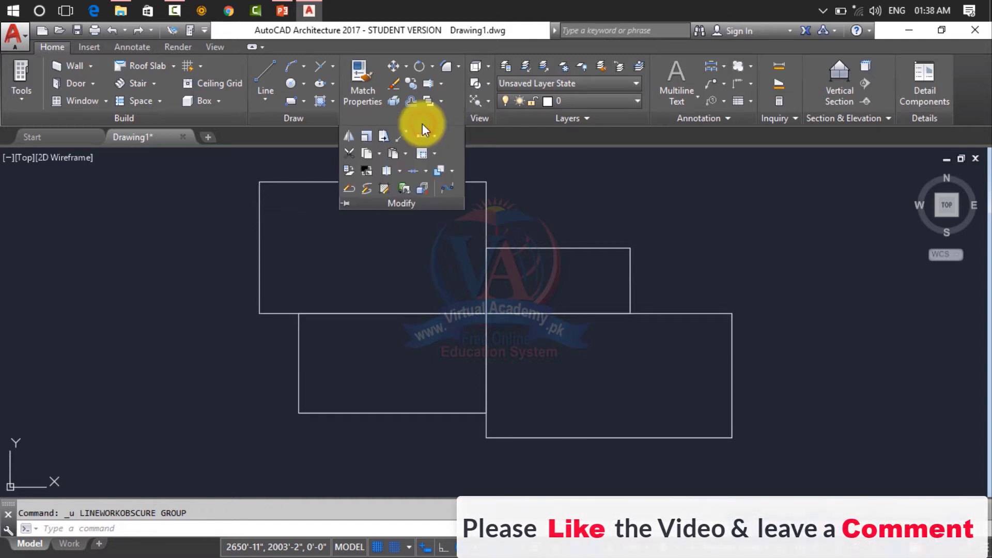
left_click(436, 153)
left_click(441, 178)
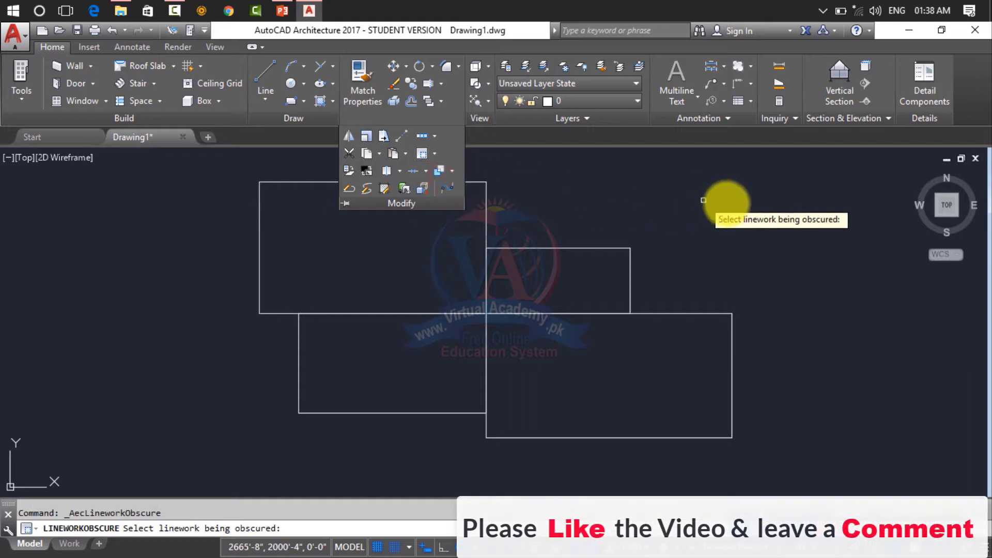
left_click(804, 203)
left_click(192, 431)
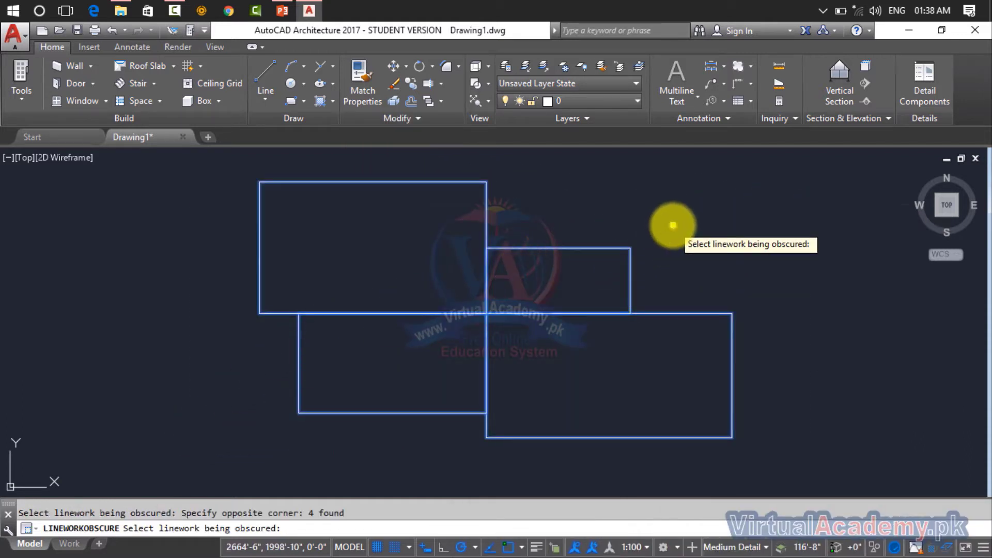
right_click(672, 224)
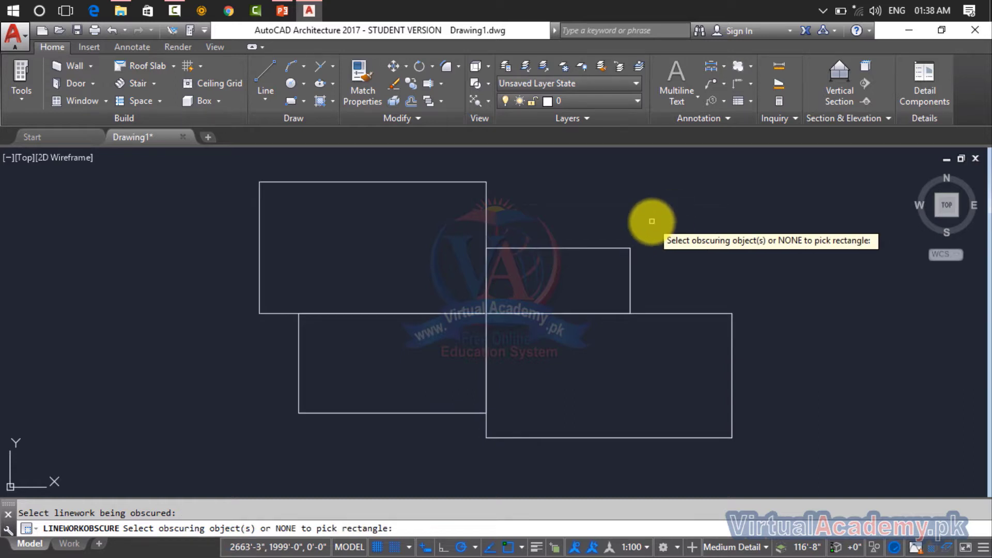
right_click(651, 221)
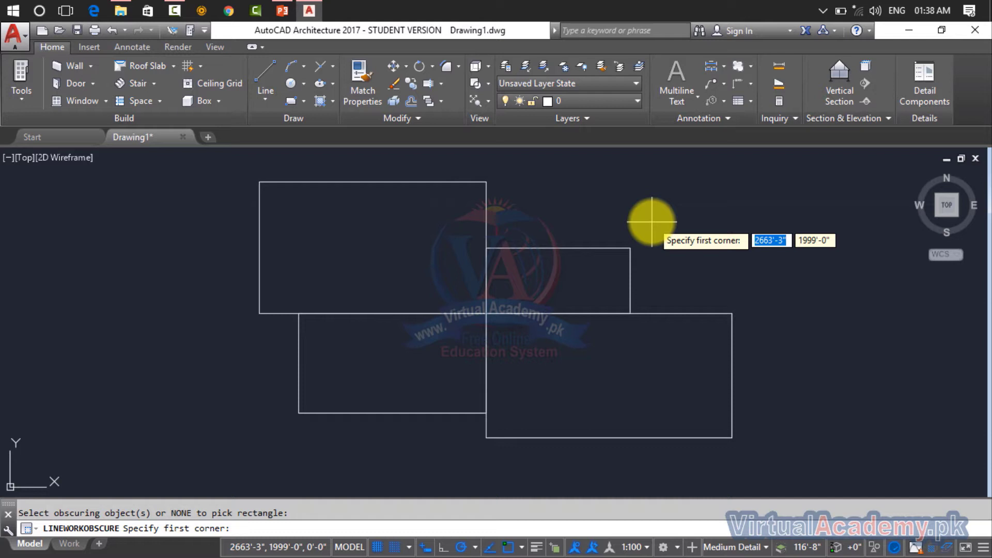
scroll(536, 258, "up", 2)
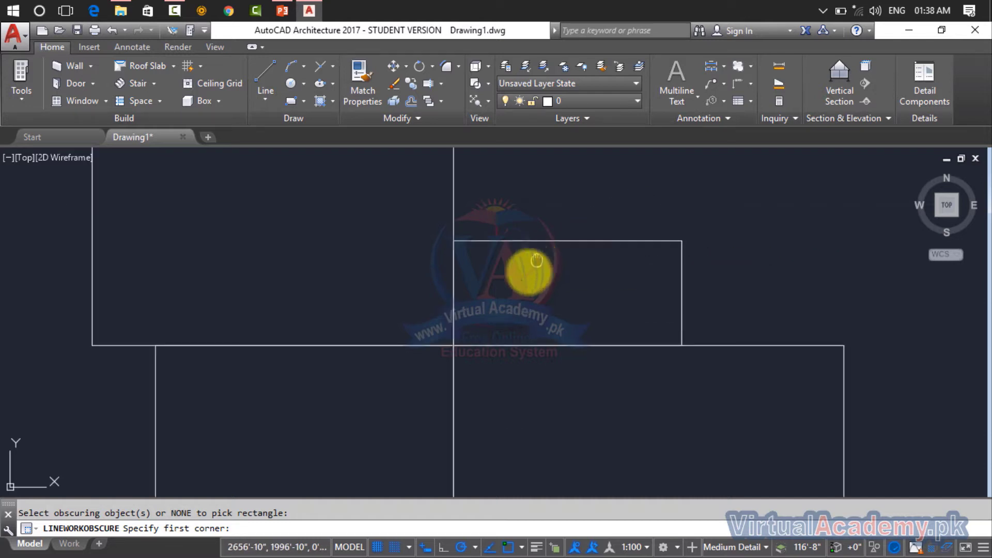
middle_click_drag(536, 260, 442, 376)
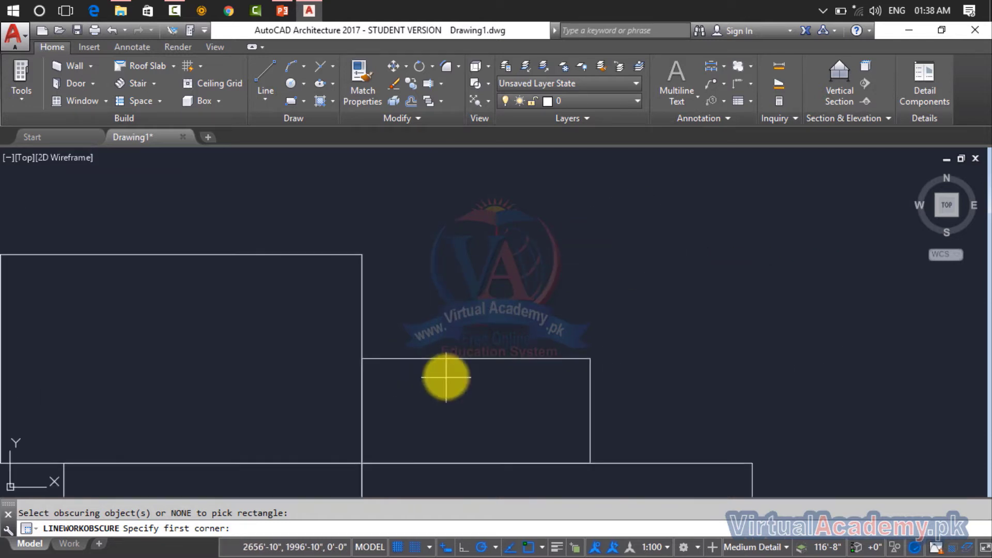
left_click(172, 256)
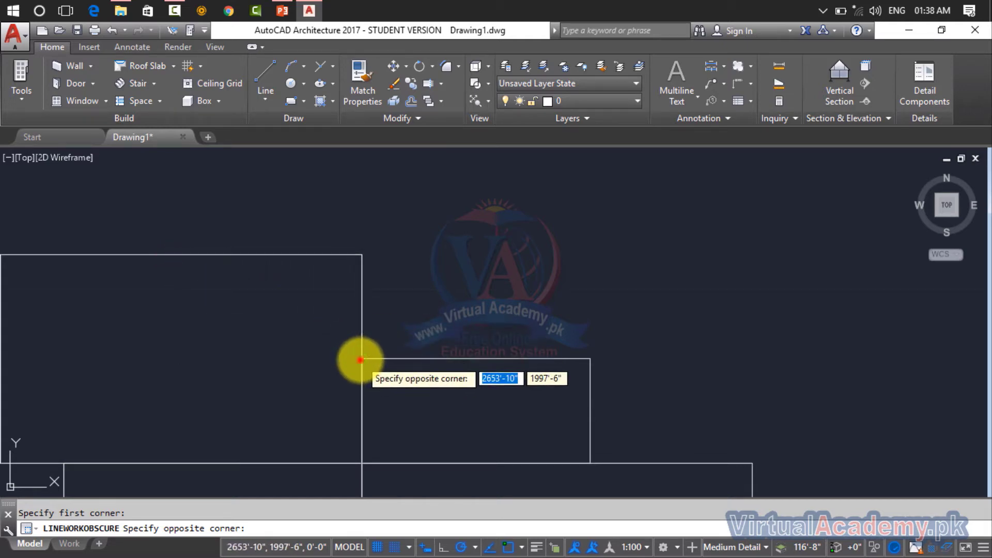
left_click(361, 354)
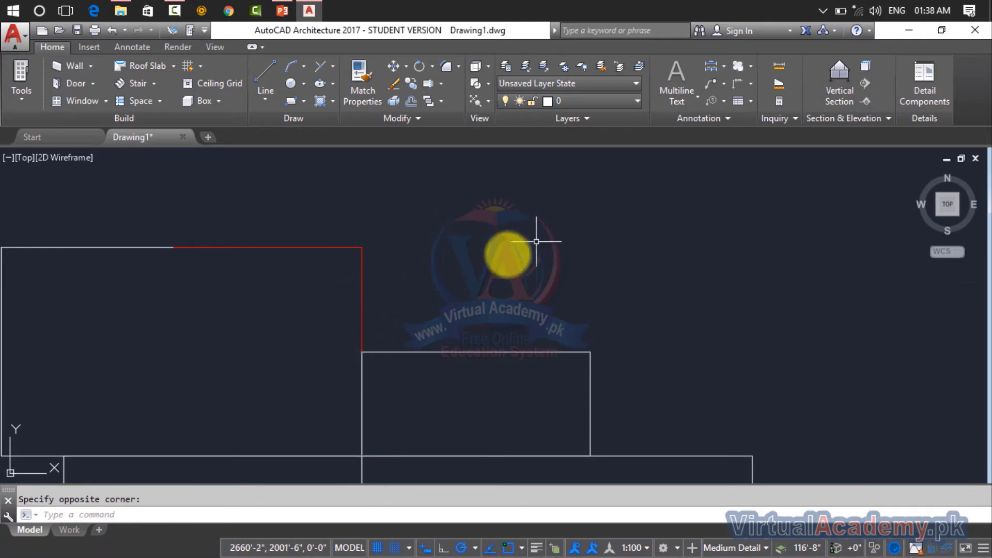
Delete the two obscured line segments along the upper-left rectangle's top and right edges.
left_click(361, 280)
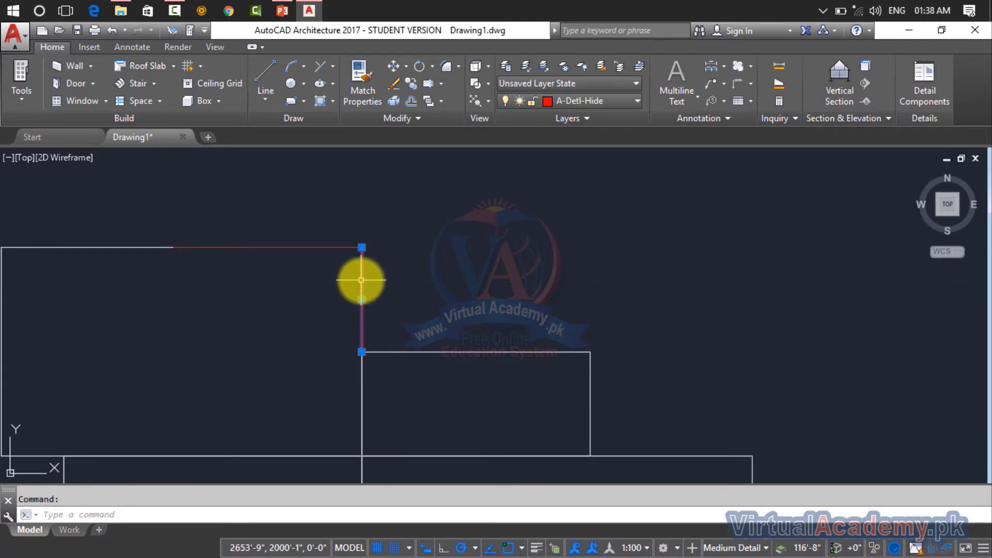
key("Delete")
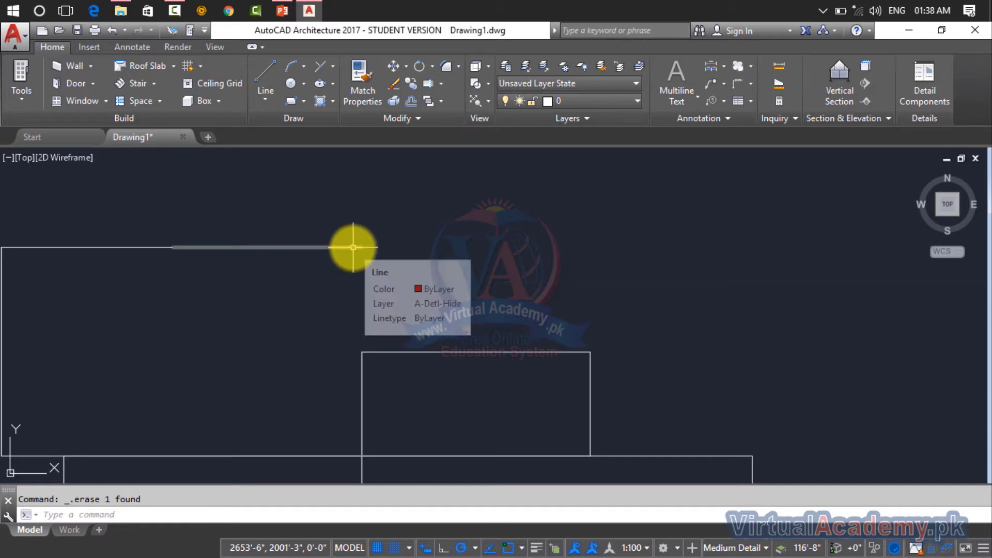
left_click(353, 247)
key("Delete")
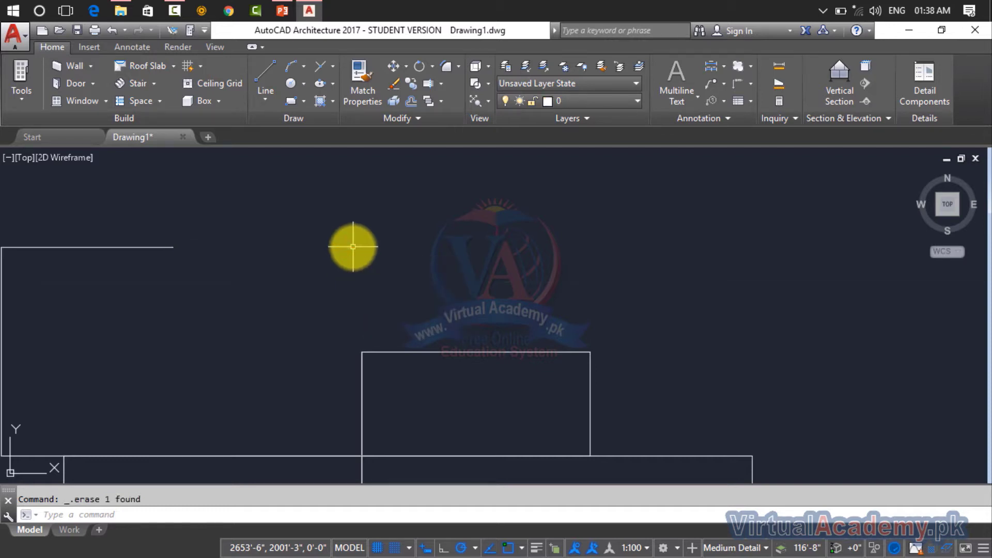
scroll(353, 247, "down", 4)
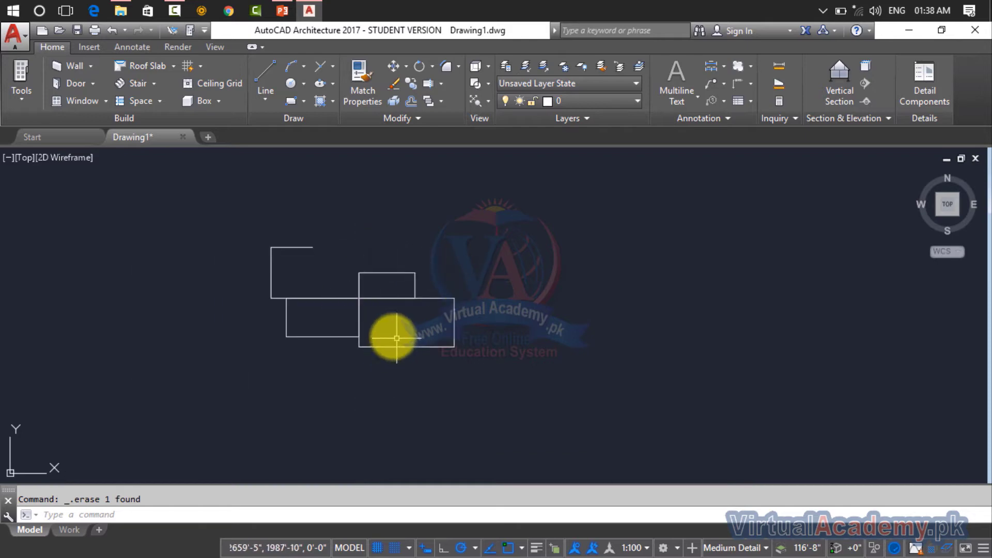
scroll(382, 330, "up", 4)
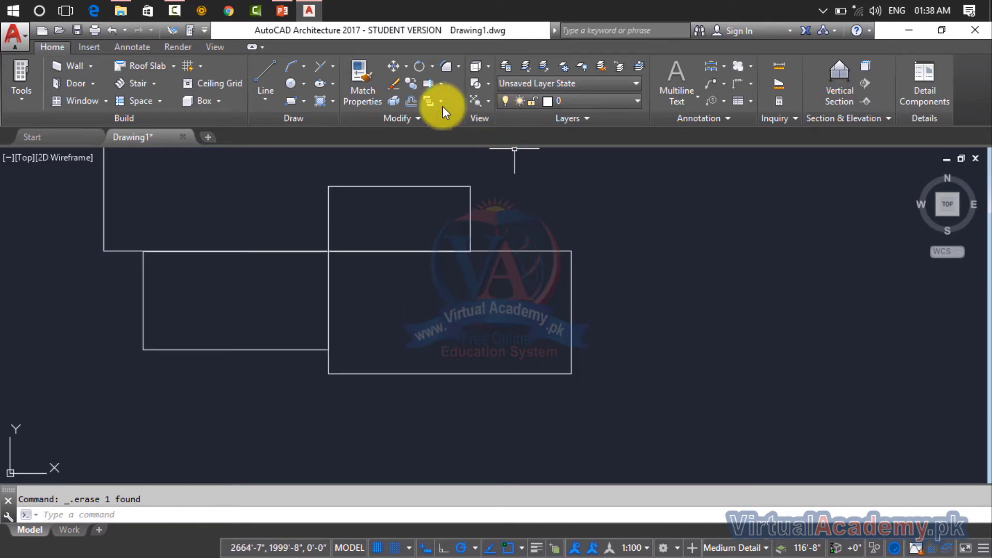
left_click(426, 114)
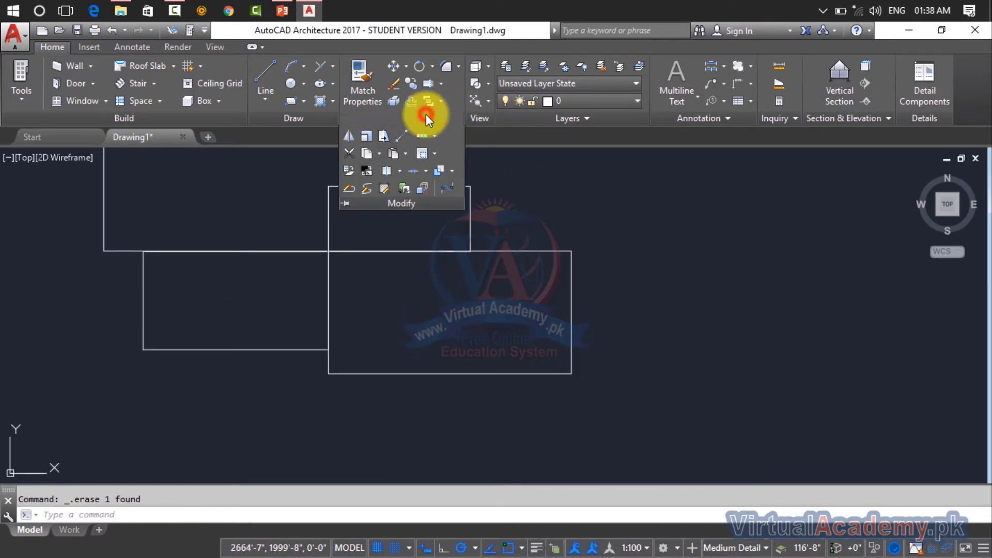
left_click(435, 154)
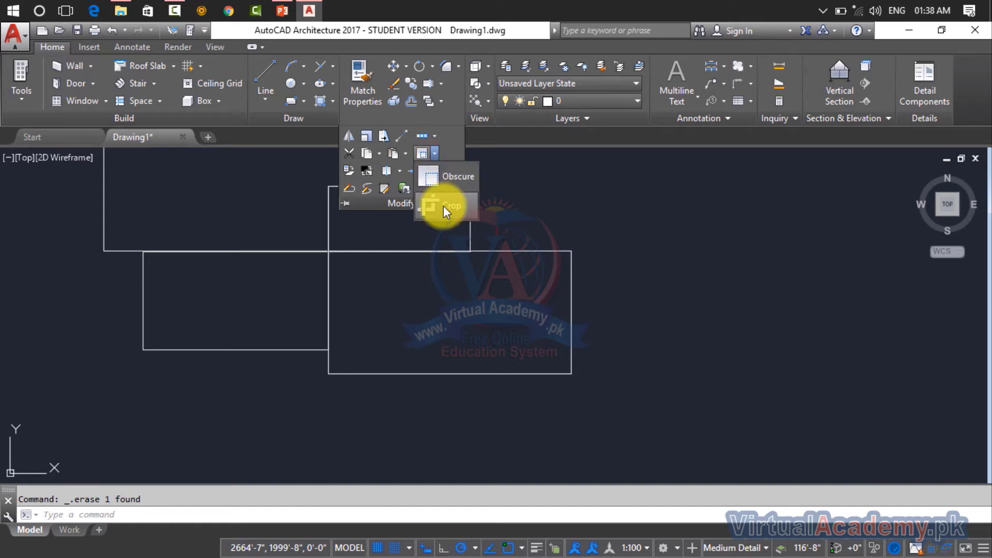
key("Escape")
key("Escape")
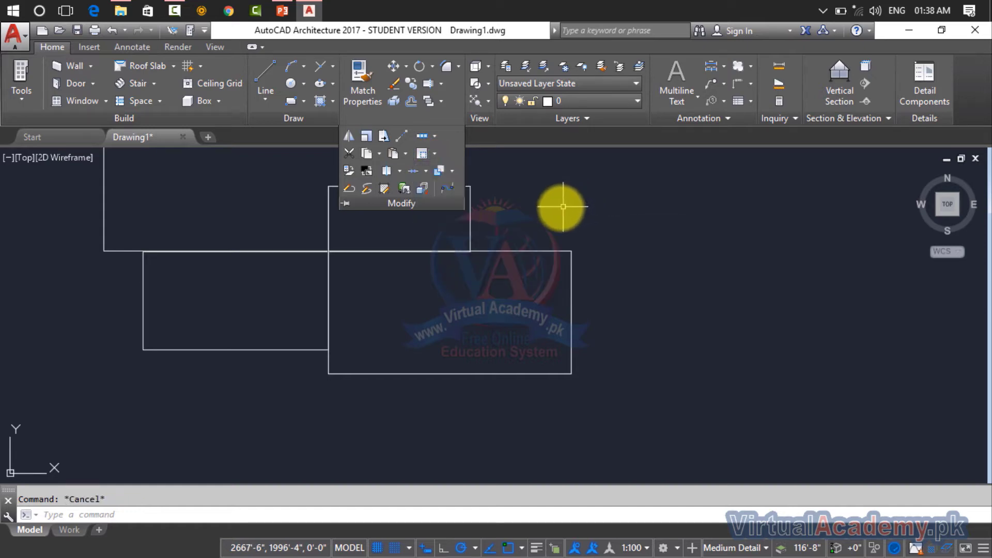
Undo the segment deletions and the Linework Obscure operation to restore the four full rectangles.
scroll(538, 213, "up", 4)
scroll(537, 213, "down", 4)
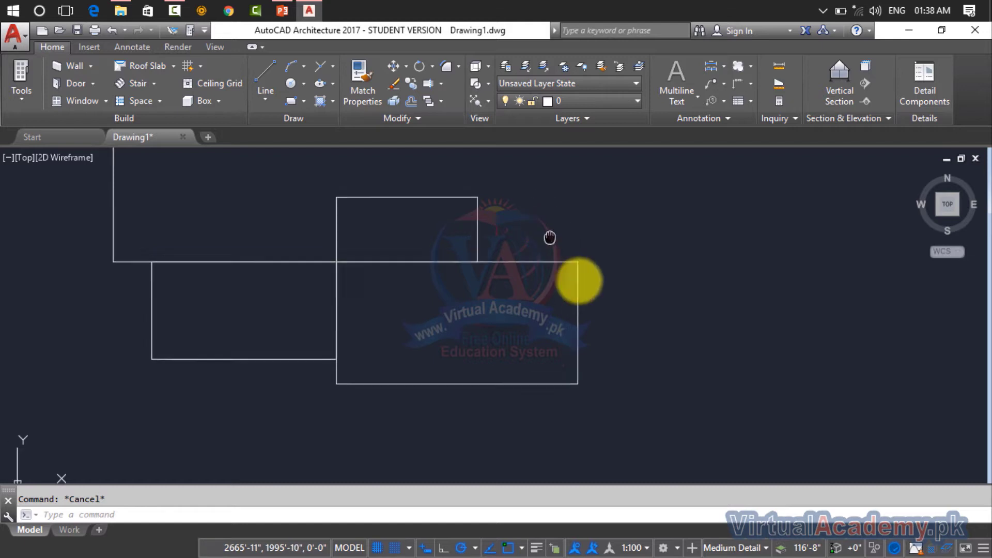
middle_click_drag(578, 281, 649, 325)
key("ctrl+z")
key("ctrl+z")
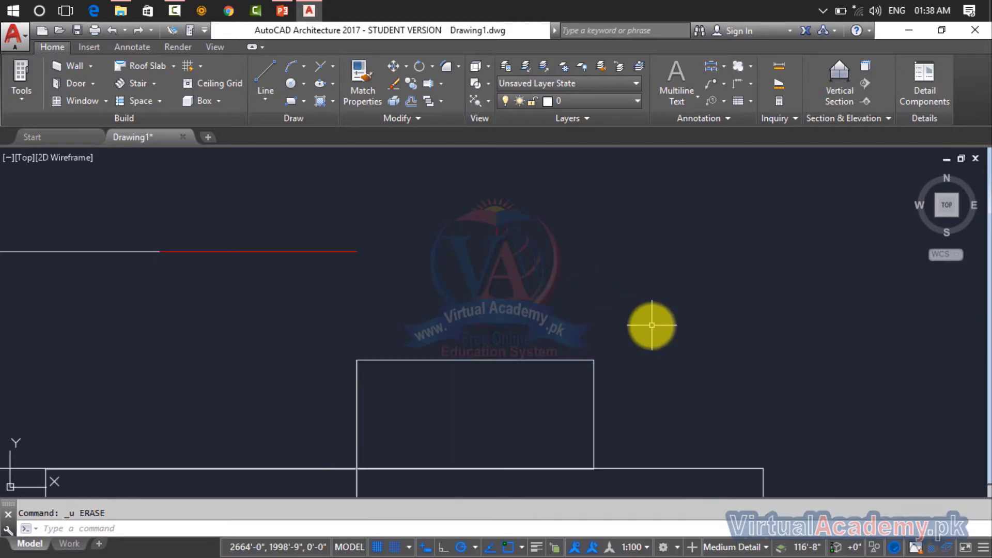
key("ctrl+z")
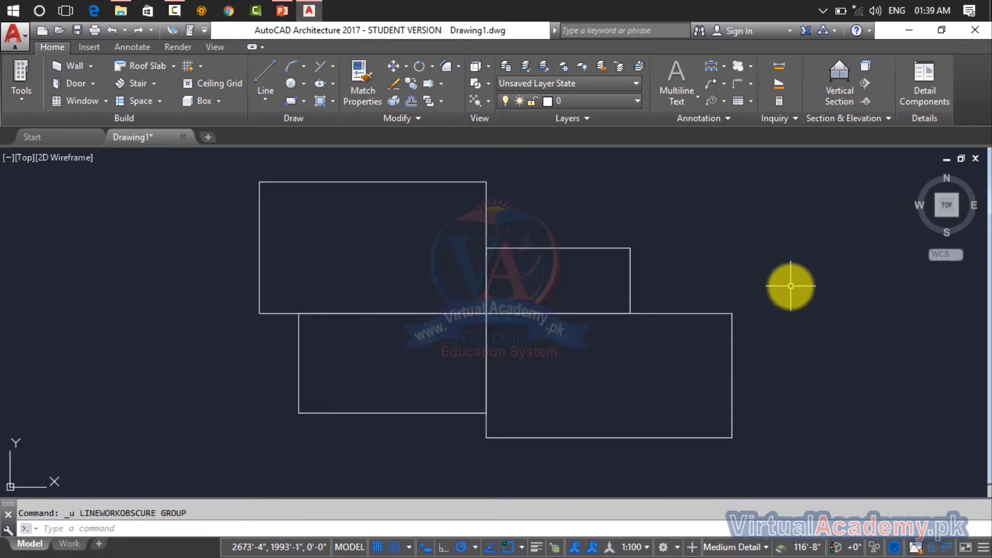
Try Linework Crop on all four rectangles with the large lower-right rectangle as boundary, without erasing the boundary, and undo it.
left_click(426, 124)
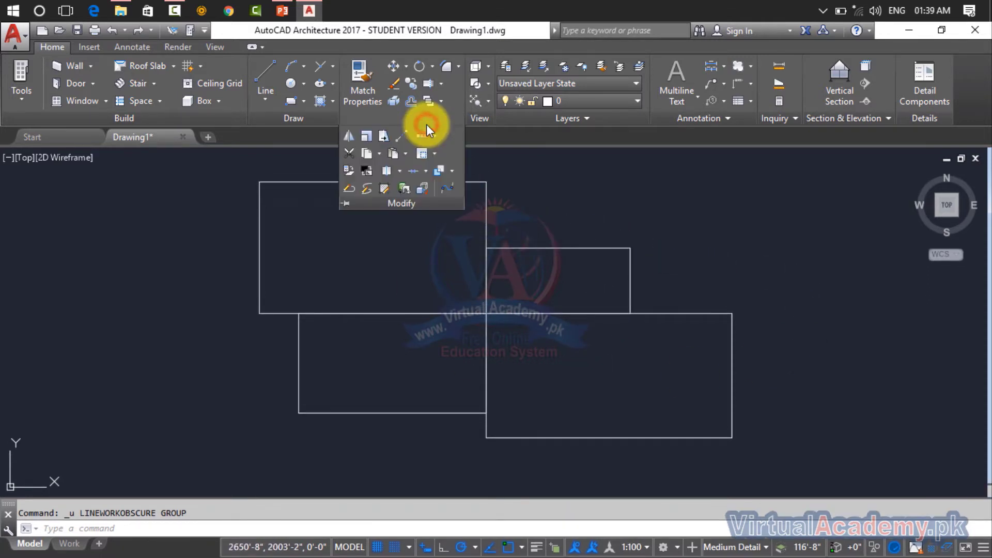
left_click(434, 157)
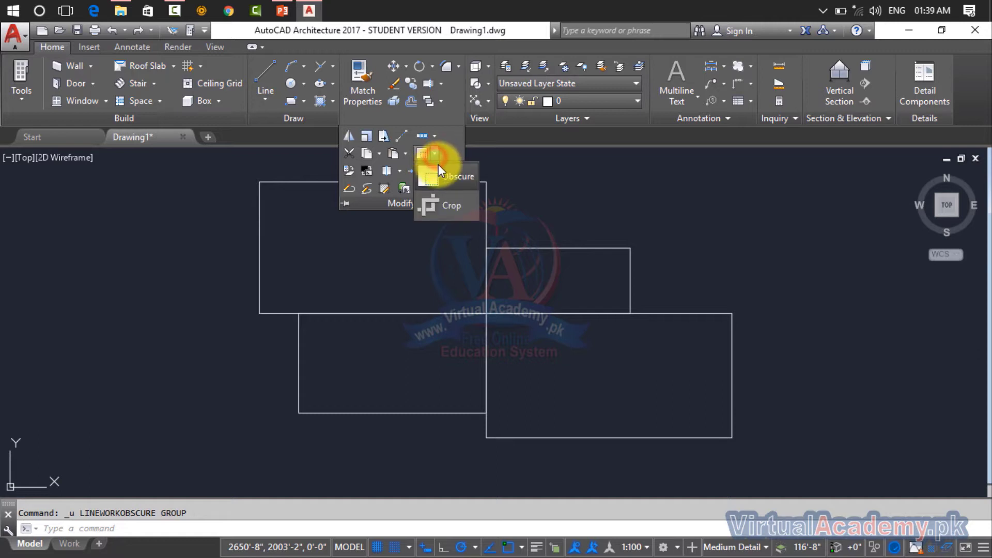
left_click(441, 203)
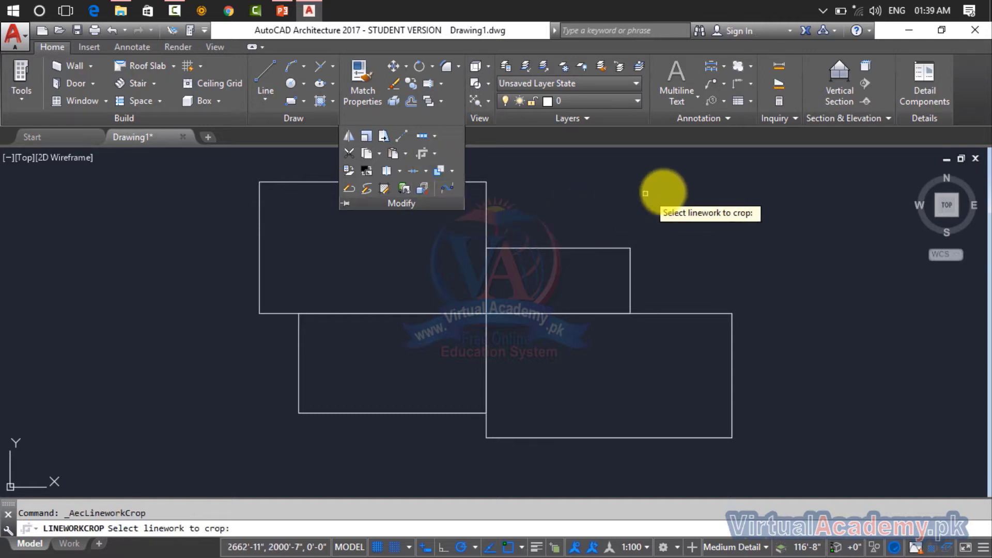
left_click(750, 182)
left_click(184, 459)
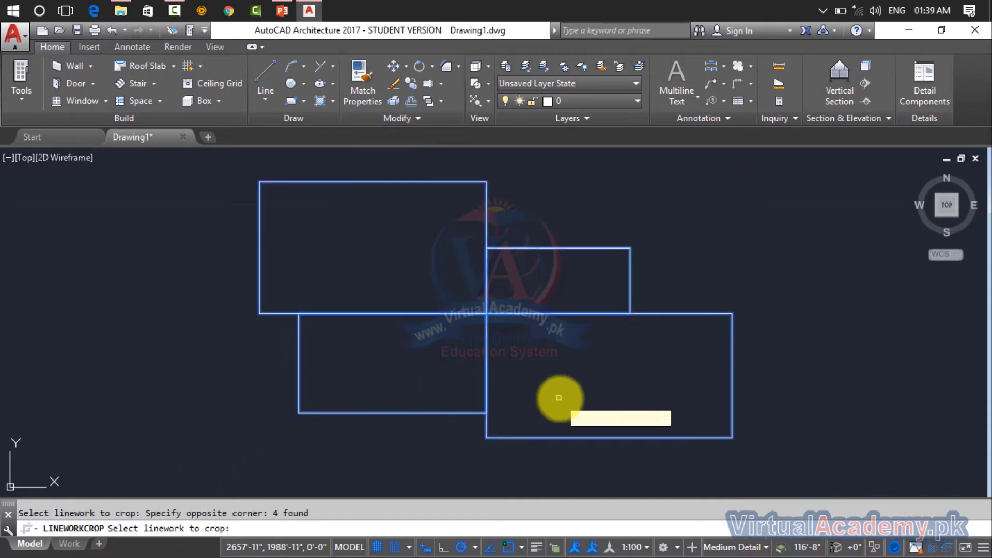
key("Return")
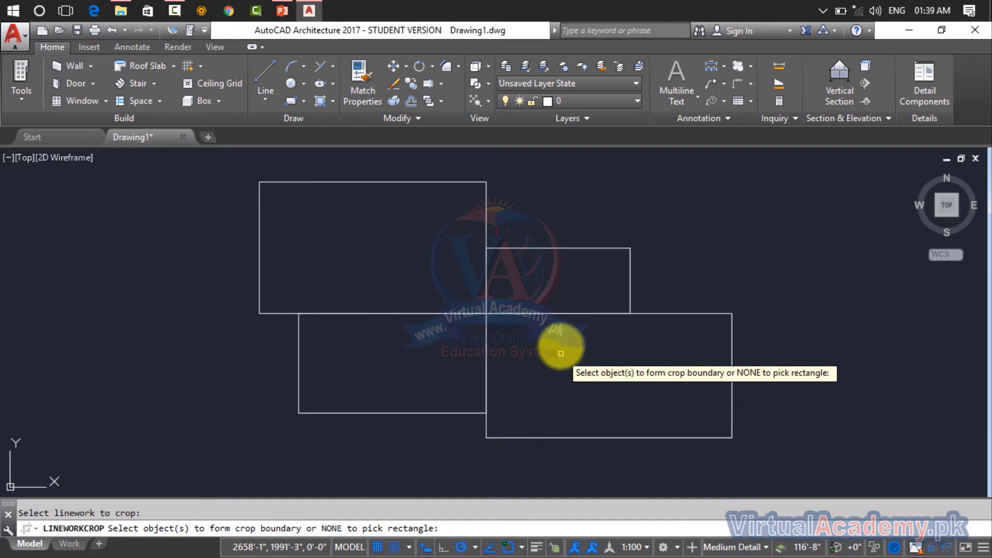
left_click(557, 314)
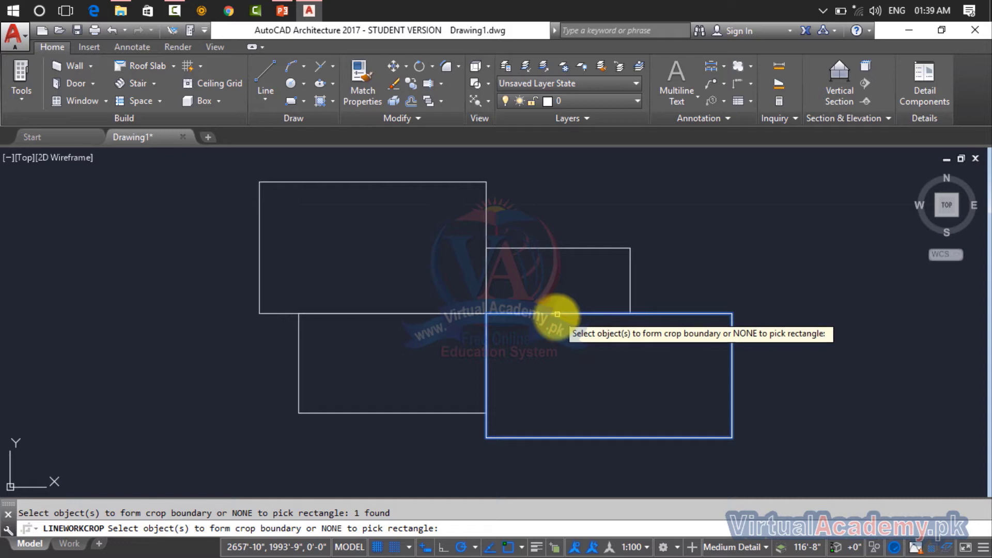
right_click(555, 328)
right_click(554, 328)
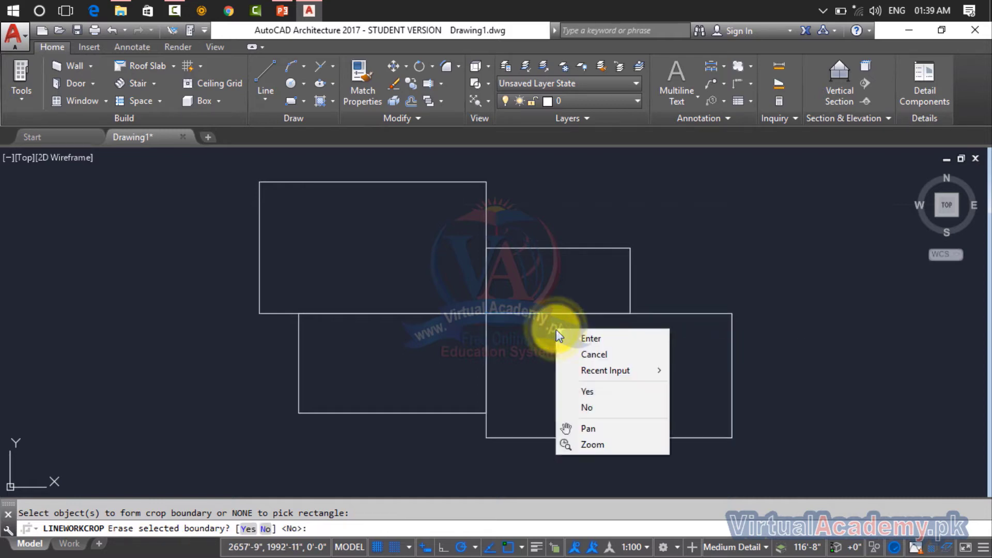
left_click(572, 338)
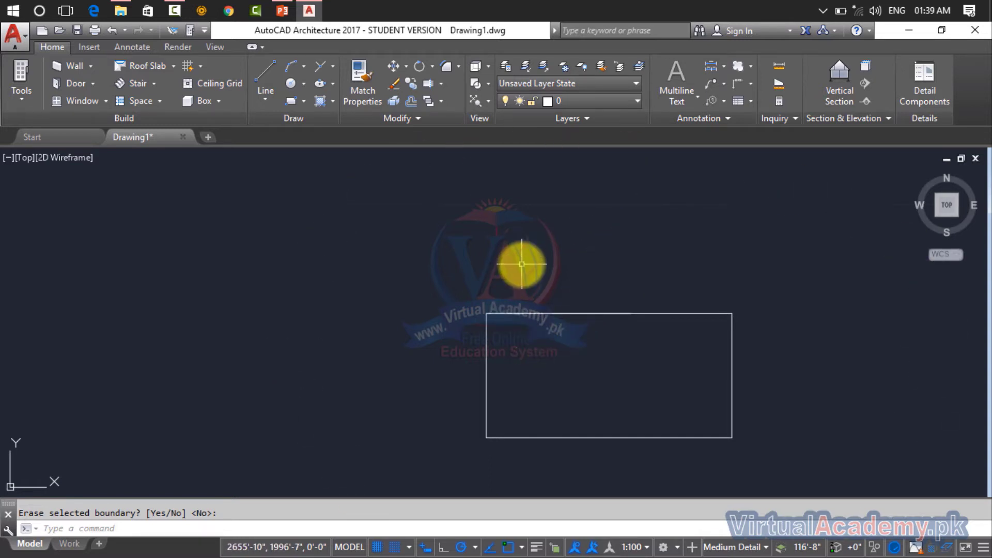
key("ctrl+z")
Try Linework Crop on the four rectangles with a picked area from their shared corner to the lower-left rectangle's lower-left corner, and undo it.
left_click(395, 120)
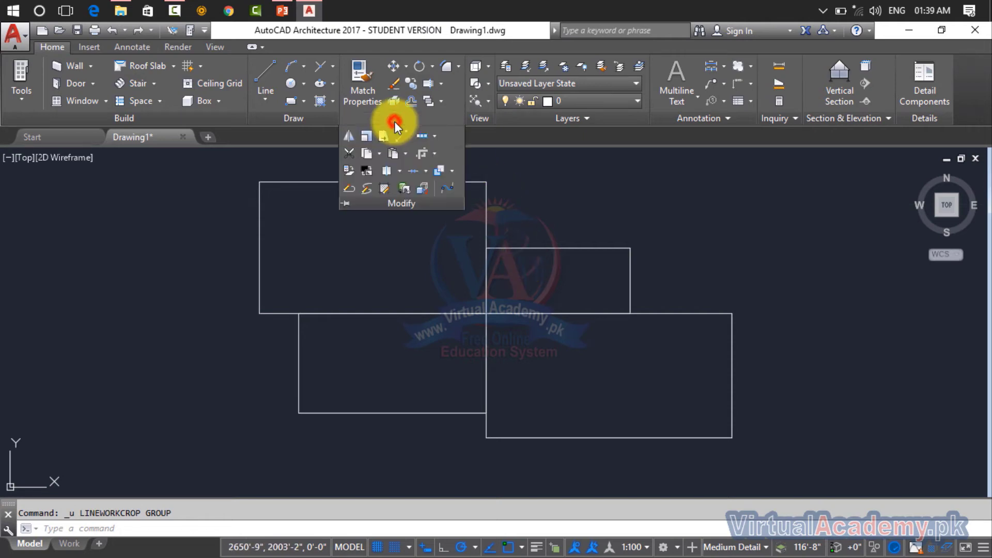
left_click(437, 154)
left_click(446, 201)
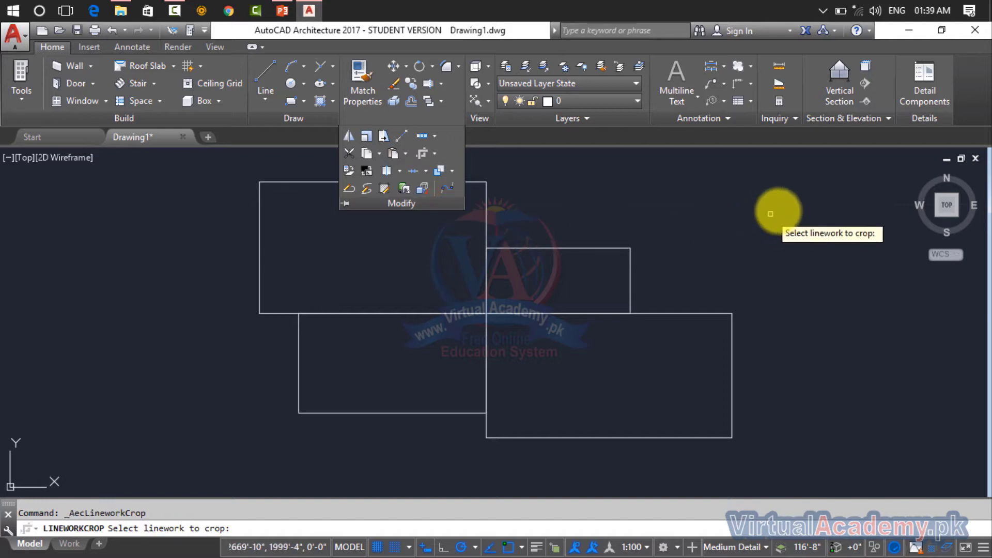
left_click(832, 184)
left_click(177, 403)
key("Return")
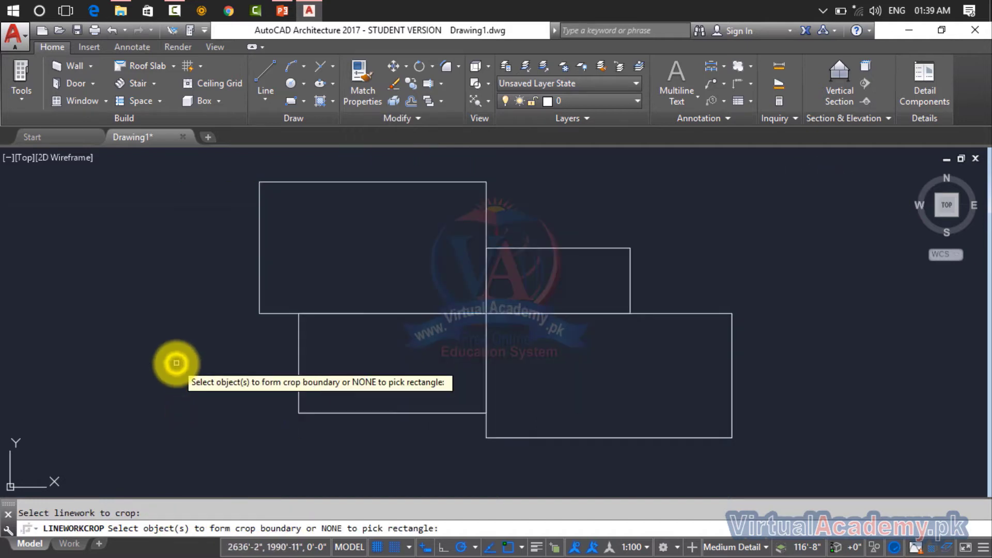
right_click(177, 363)
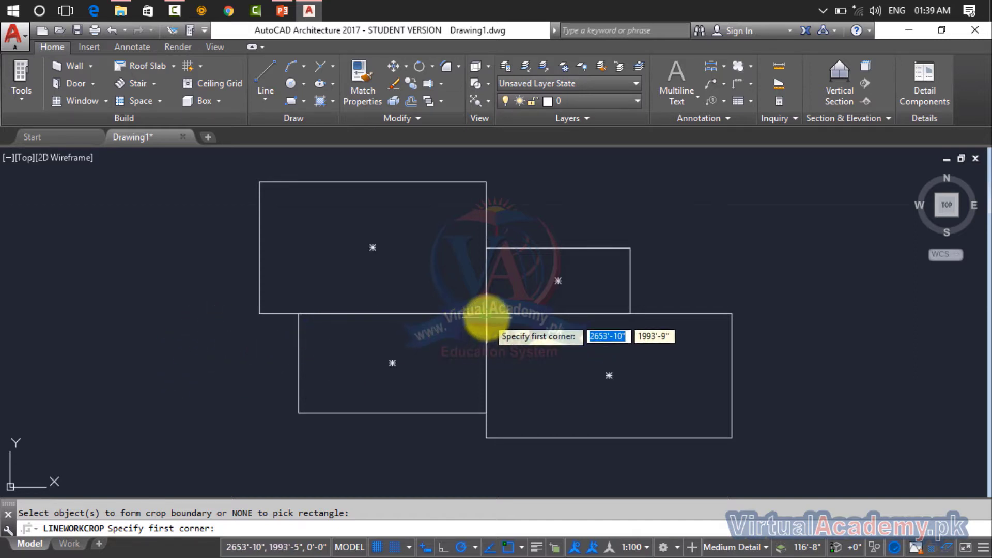
left_click(486, 314)
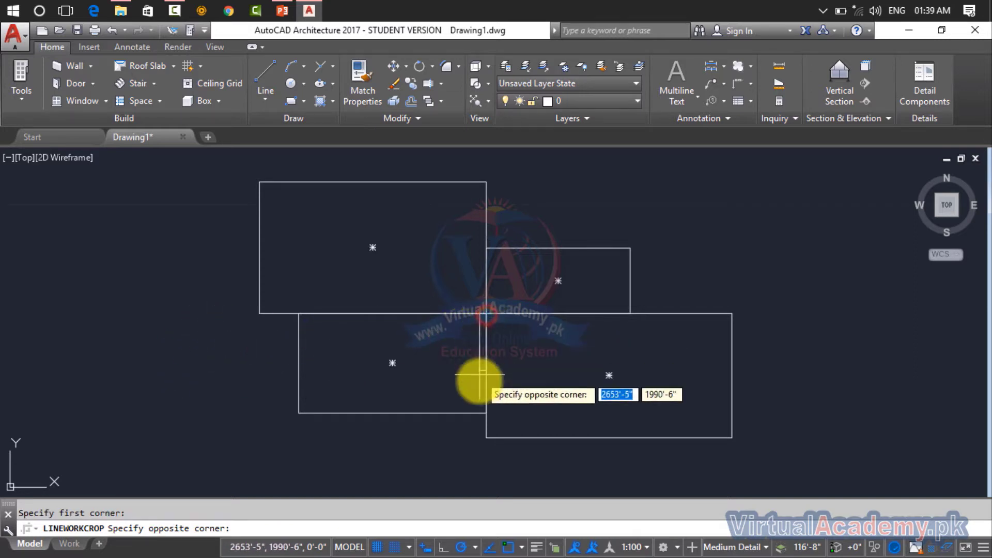
left_click(297, 413)
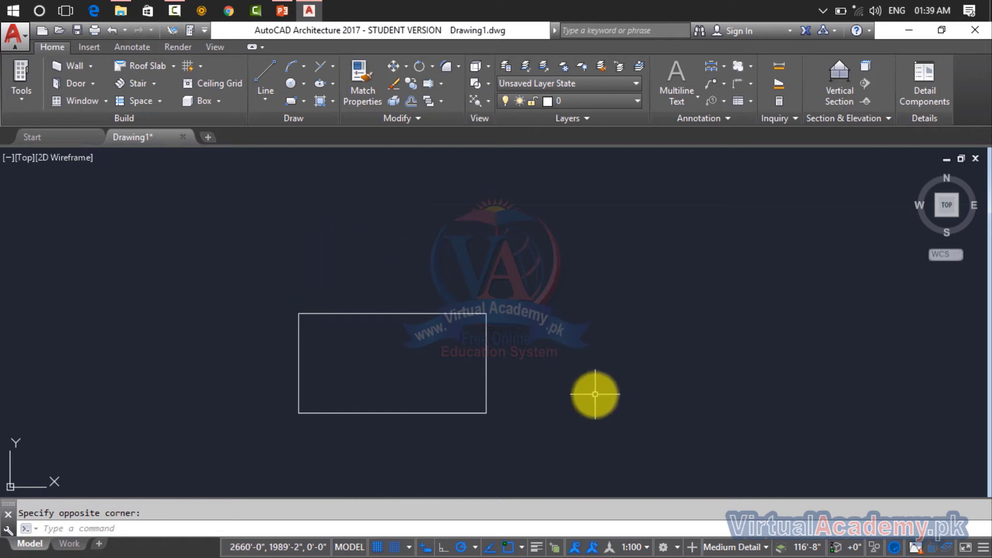
key("ctrl+z")
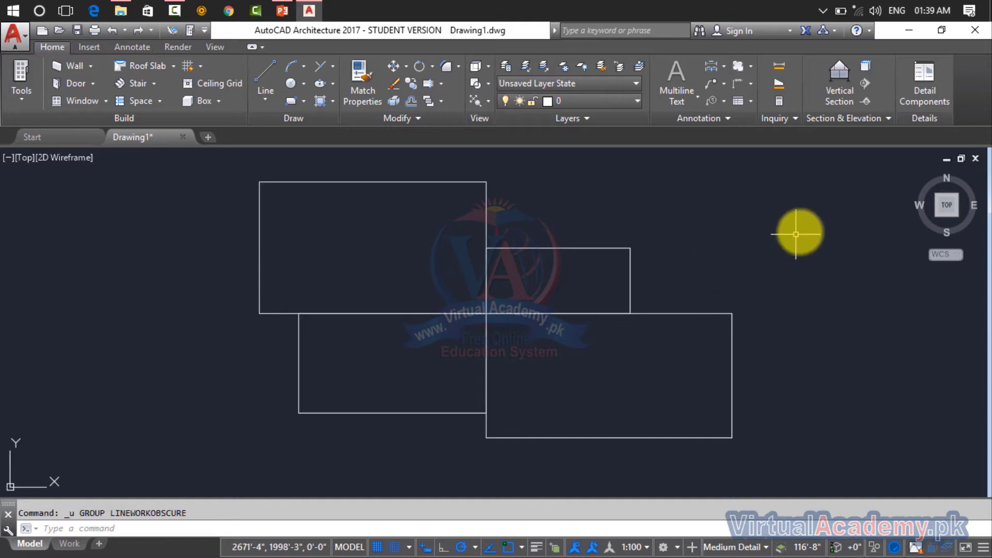
Delete all four rectangles from the drawing.
left_click(797, 229)
left_click(244, 416)
key("Delete")
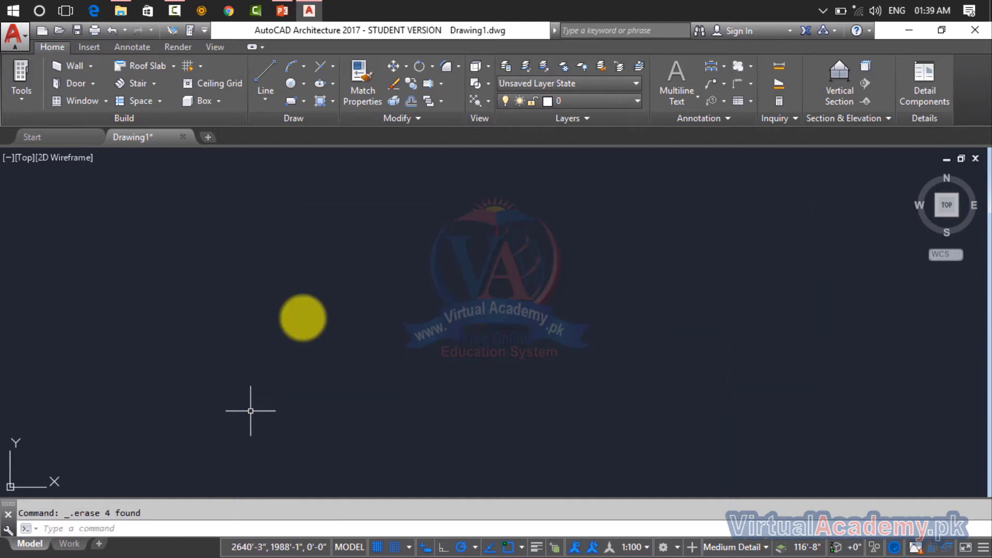
left_click(418, 115)
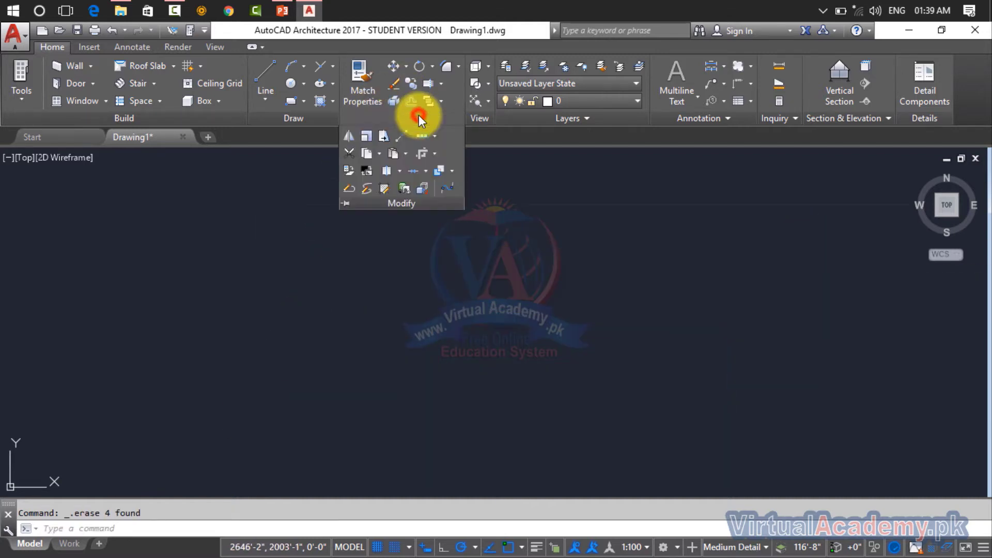
left_click(452, 173)
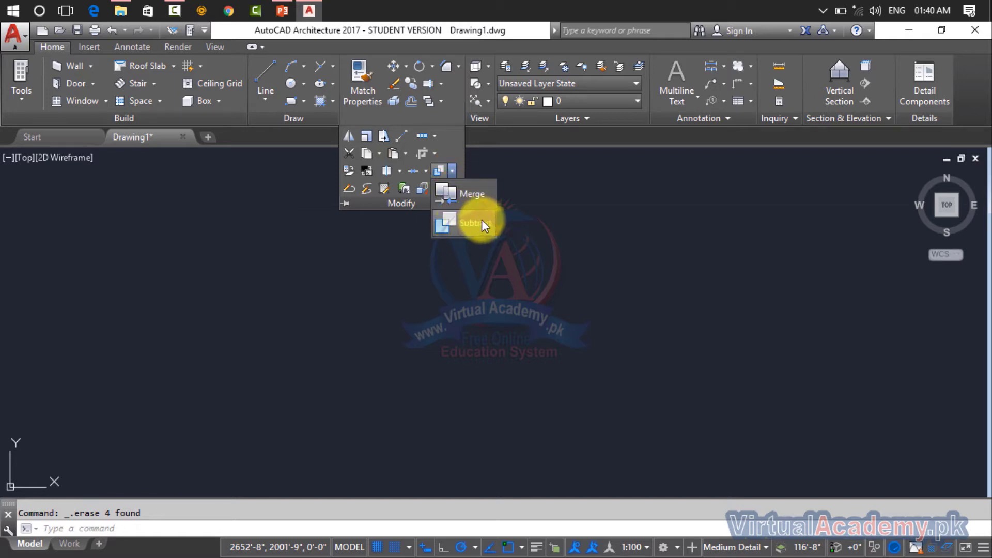
left_click(331, 291)
key("Escape")
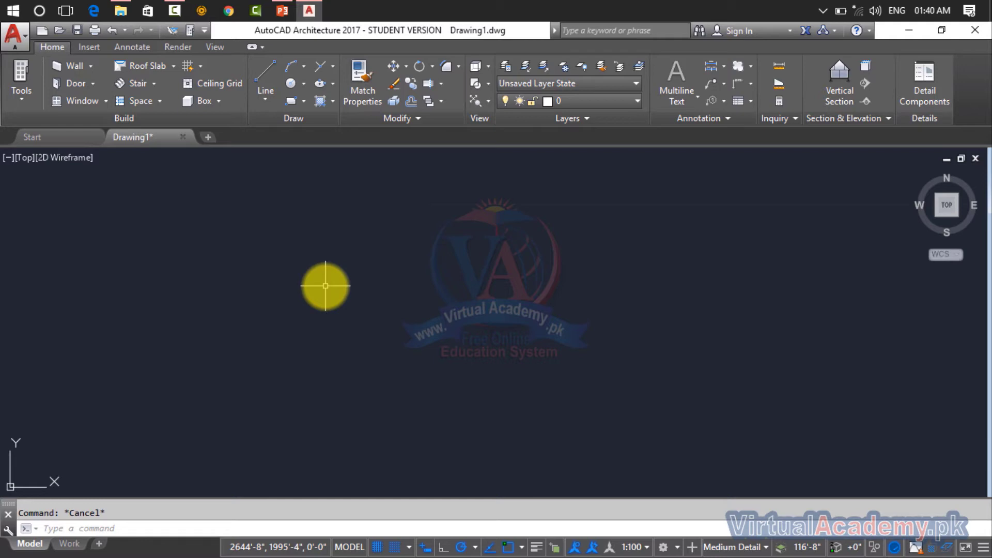
Draw a rectangle near the middle of the empty drawing area.
type("rec")
key("Return")
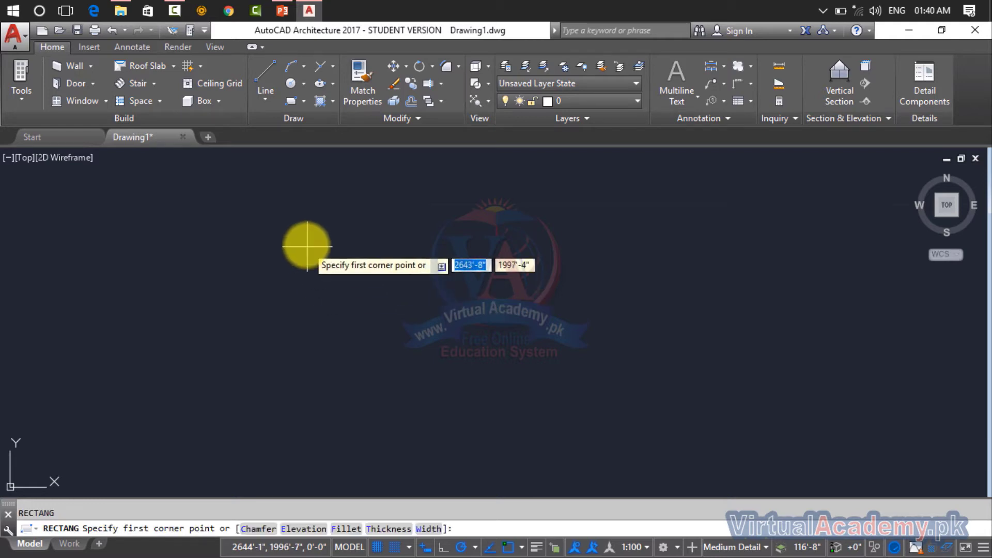
left_click(297, 228)
left_click(529, 407)
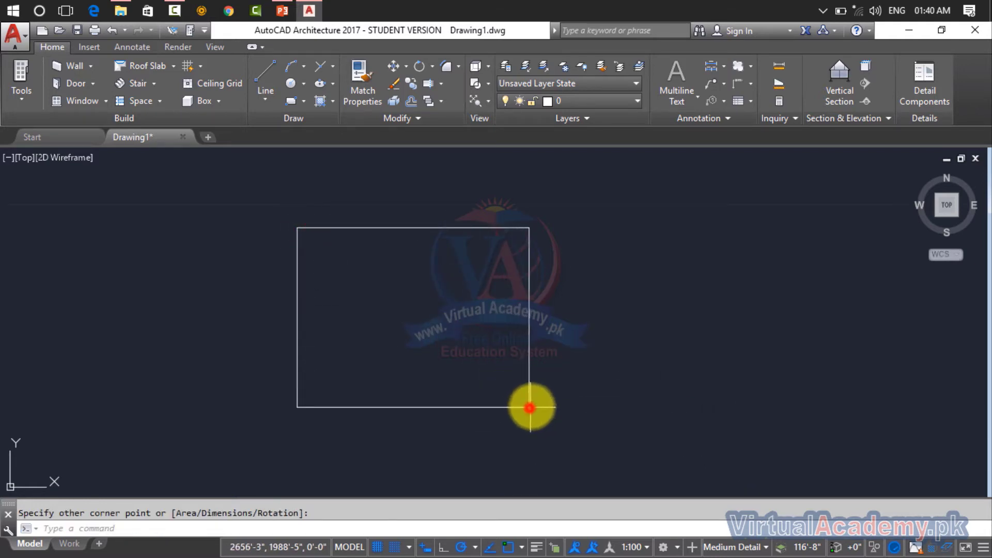
Draw a second, wider rectangle starting inside the first one and extending down and right, overlapping its lower-right corner.
key("Return")
left_click(455, 307)
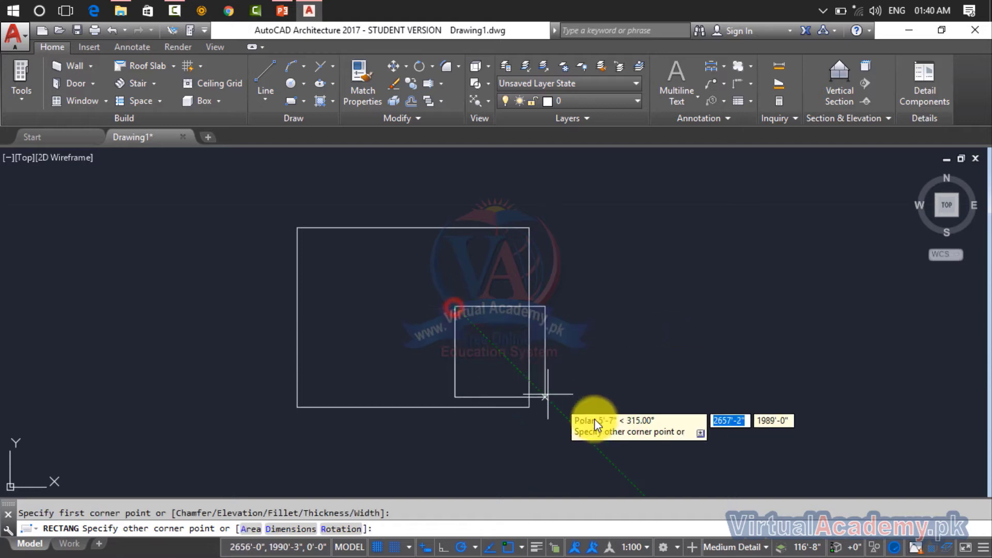
left_click(737, 459)
middle_click_drag(657, 398, 670, 336)
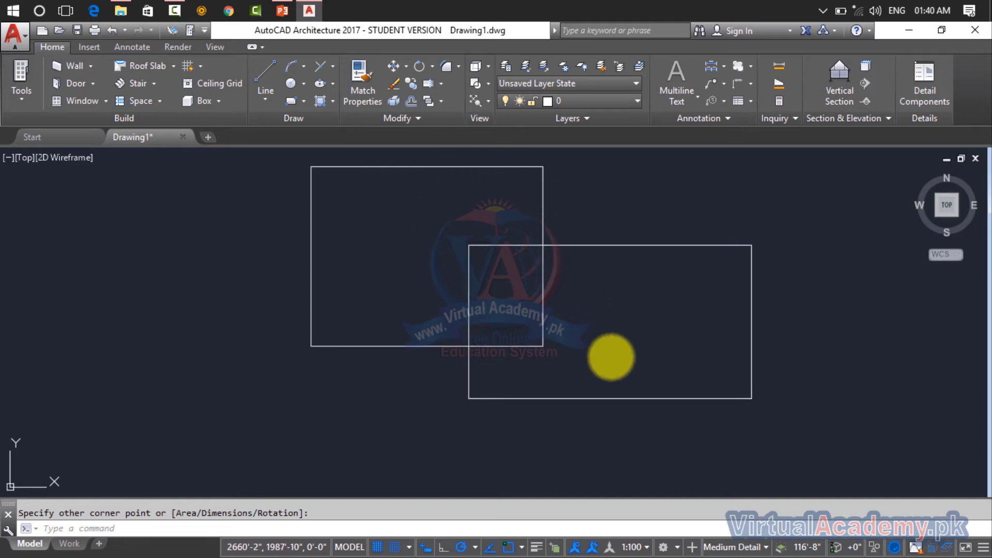
middle_click_drag(586, 294, 490, 381)
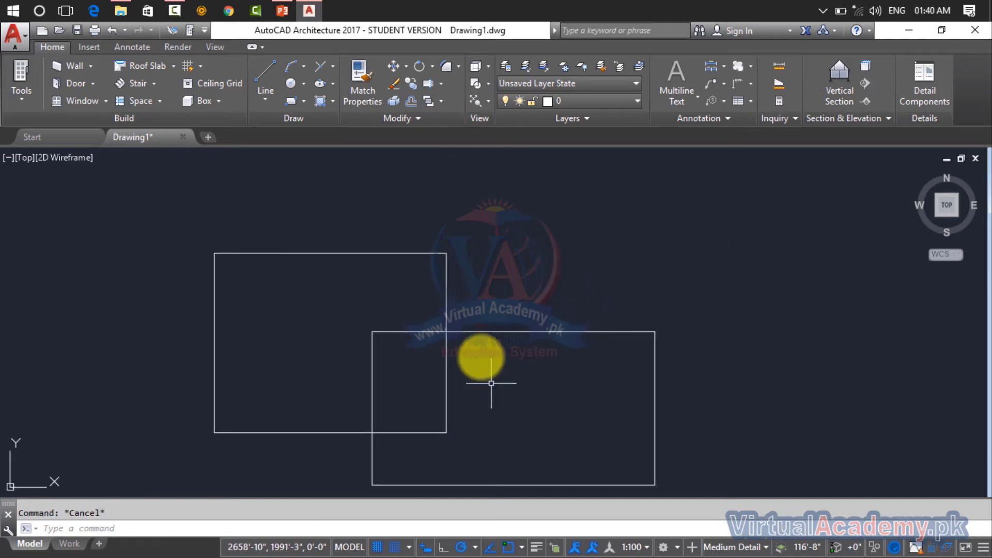
Run Linework Merge on the two overlapping rectangles, with the upper-left rectangle as the merge object and Yes to erasing selected linework.
left_click(437, 122)
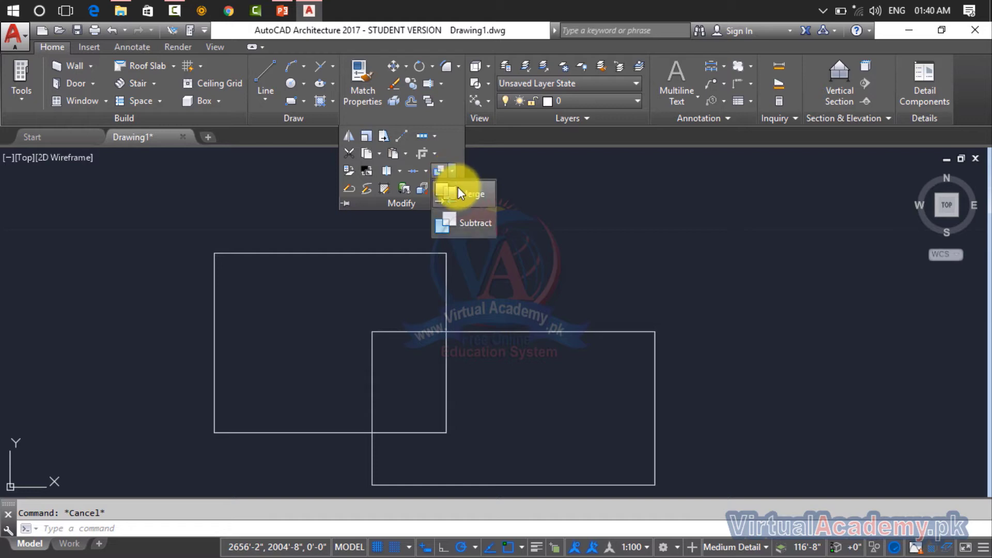
left_click(458, 191)
scroll(519, 294, "down", 2)
left_click(591, 234)
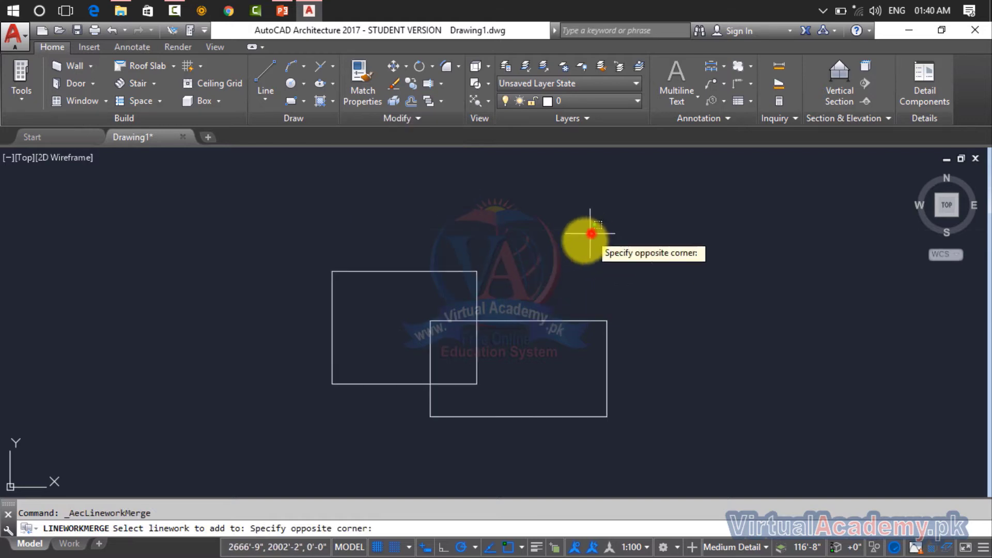
left_click(273, 443)
key("Return")
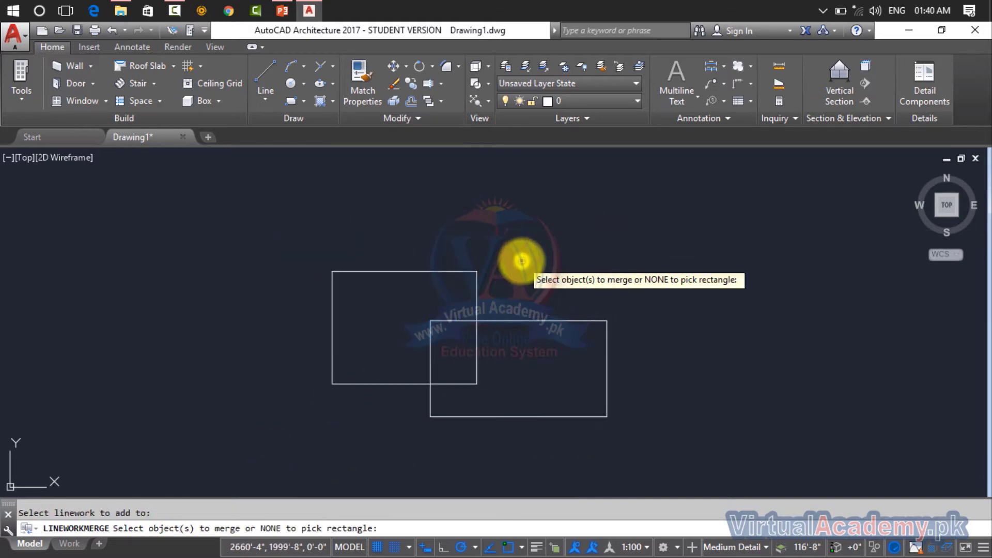
left_click(477, 340)
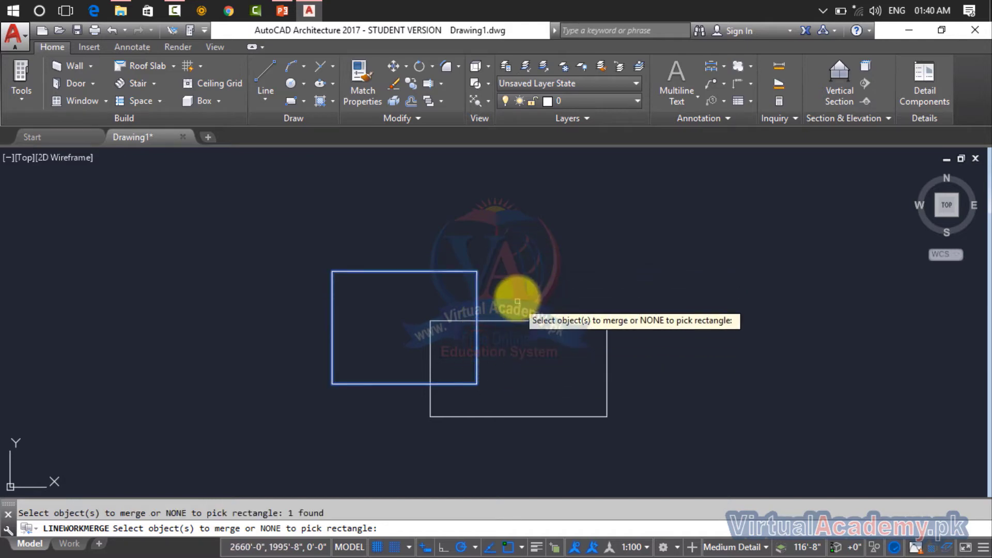
key("Return")
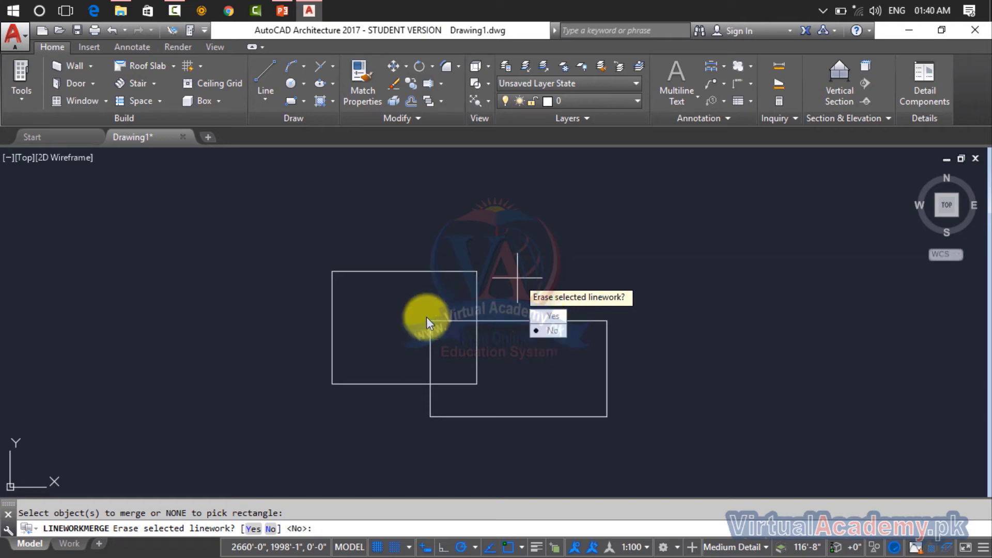
left_click(542, 316)
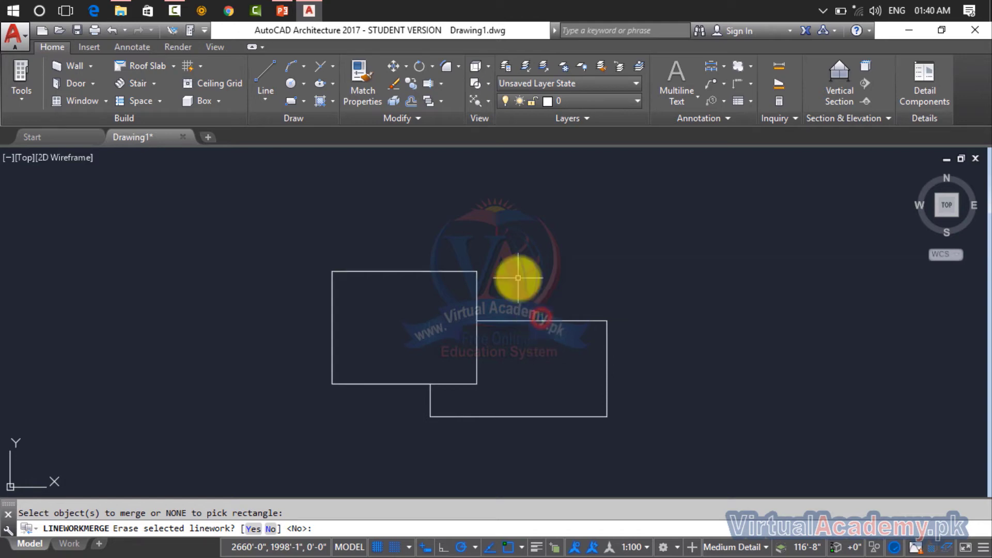
scroll(458, 336, "up", 3)
middle_click_drag(454, 348, 523, 272)
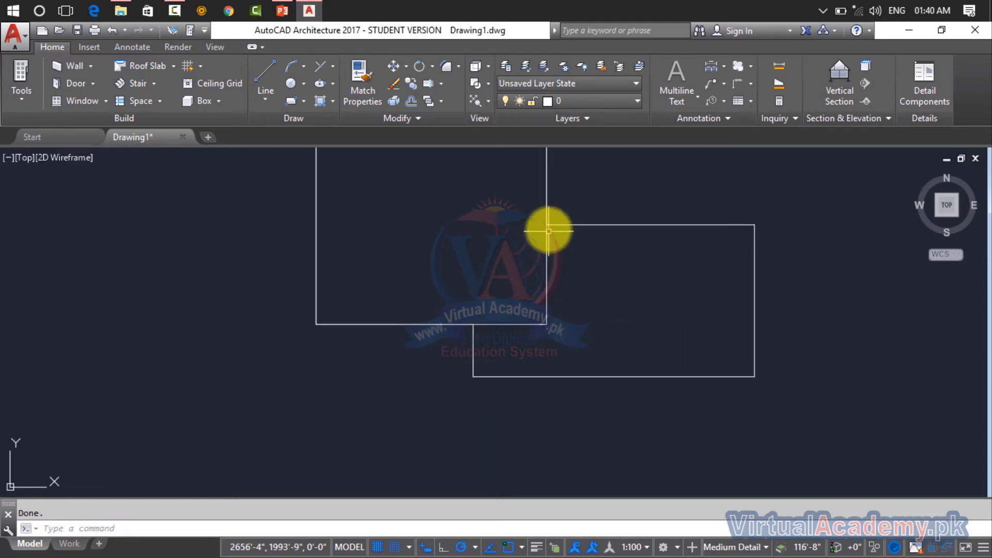
scroll(529, 344, "down", 2)
scroll(530, 344, "down", 2)
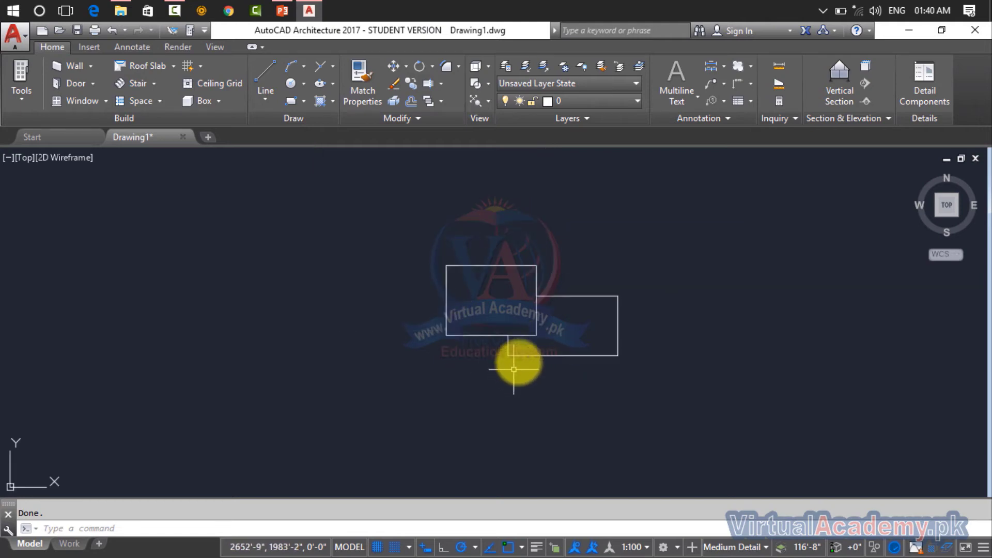
Move the upper-left rectangle by its upper-right corner to the empty area above and right of the merged outline.
type("m")
key("Return")
left_click(536, 265)
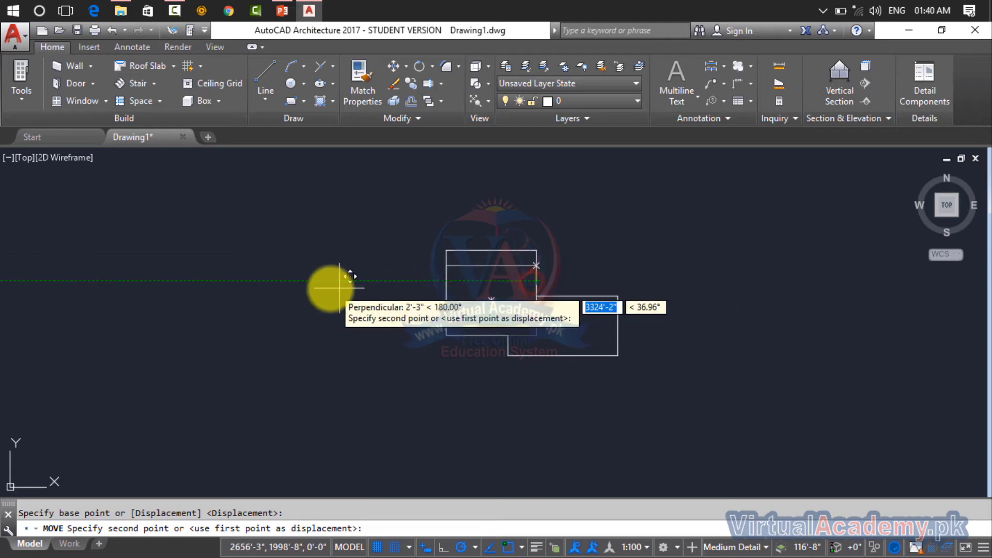
left_click(670, 235)
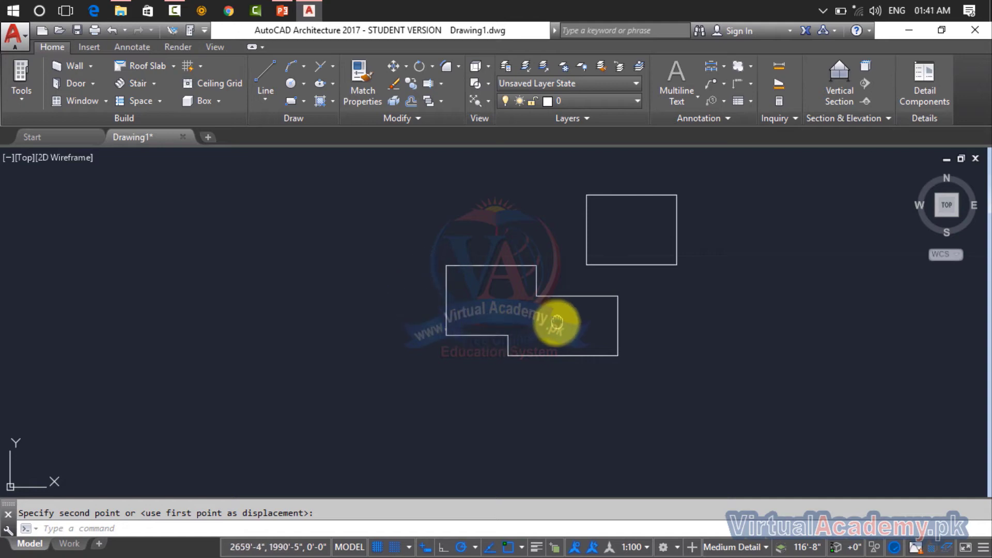
middle_click_drag(556, 322, 443, 343)
scroll(413, 339, "up", 2)
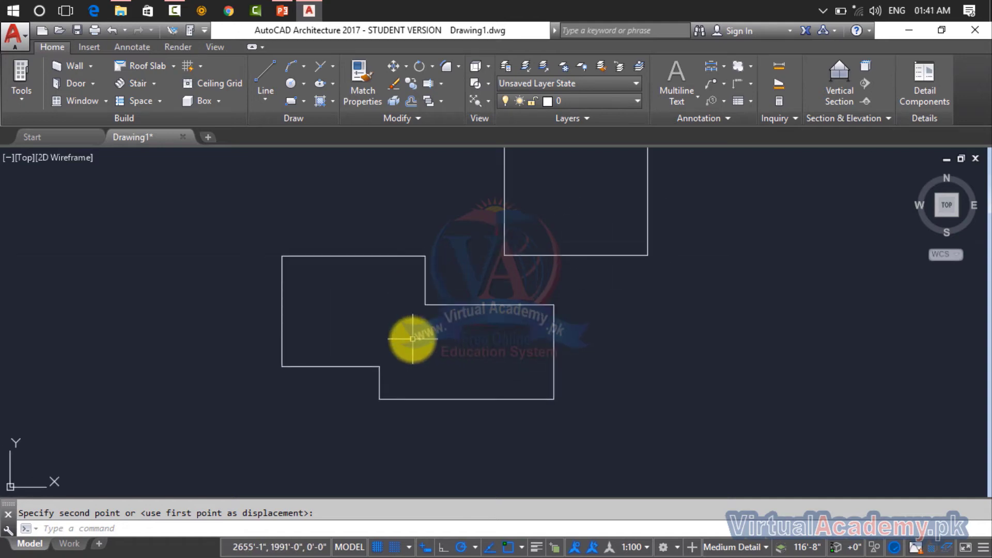
Undo the move and the linework merge to restore the two overlapping rectangles.
key("ctrl+z")
key("ctrl+z")
key("ctrl+z")
key("ctrl+z")
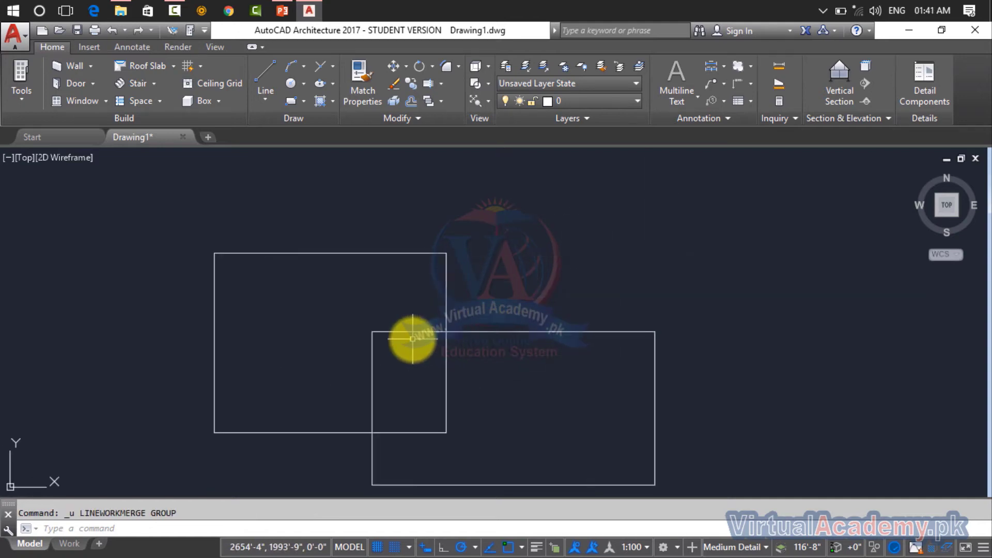
Merge the two overlapping rectangles with Linework Merge, using both as linework and as merge objects, and answer No to erasing the selected linework.
left_click(418, 124)
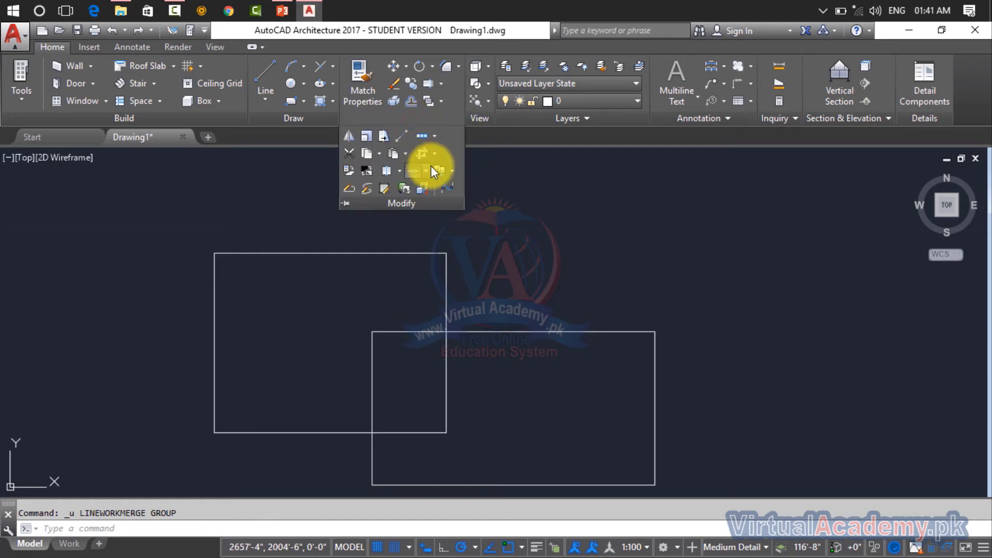
left_click(442, 172)
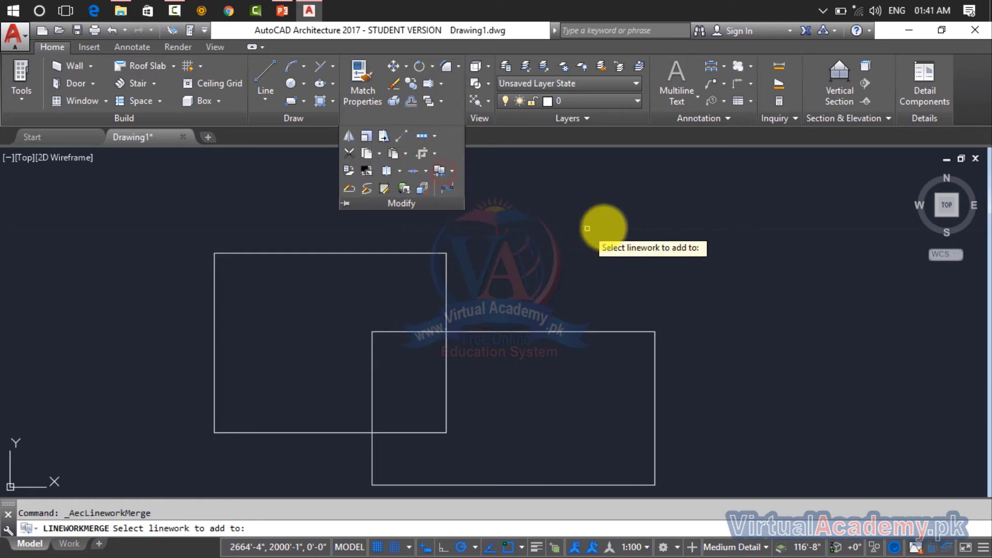
left_click(648, 227)
left_click(259, 461)
middle_click_drag(337, 357, 463, 258)
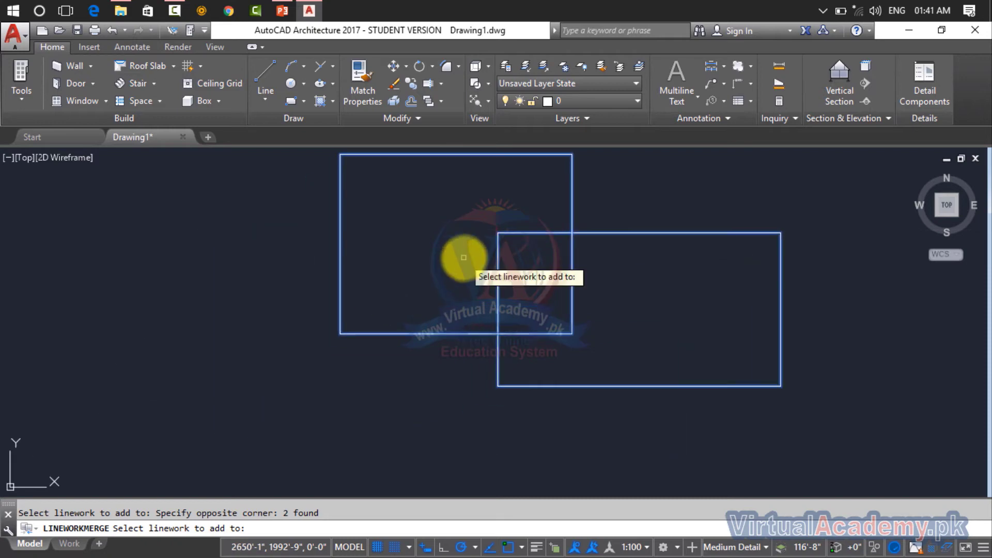
right_click(445, 263)
left_click(711, 185)
left_click(343, 382)
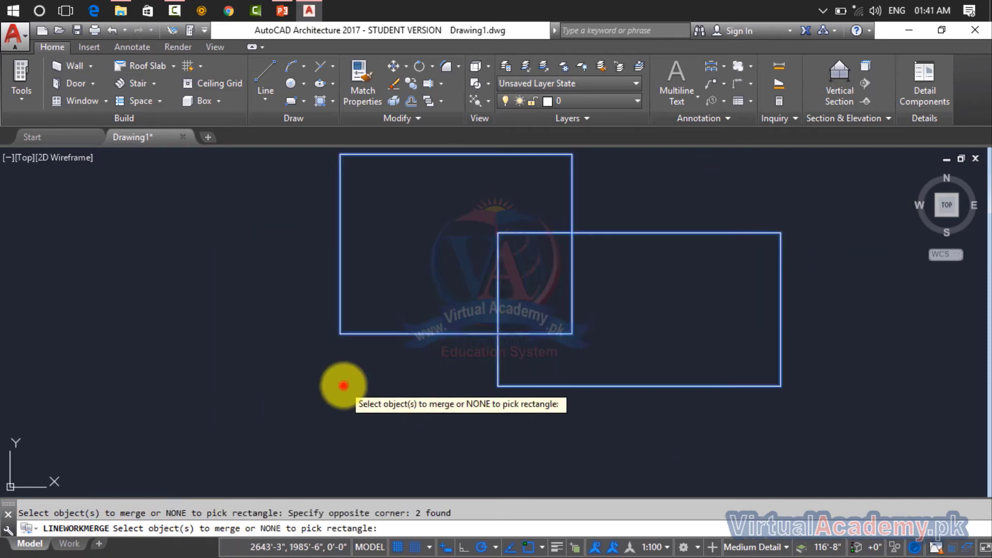
right_click(346, 387)
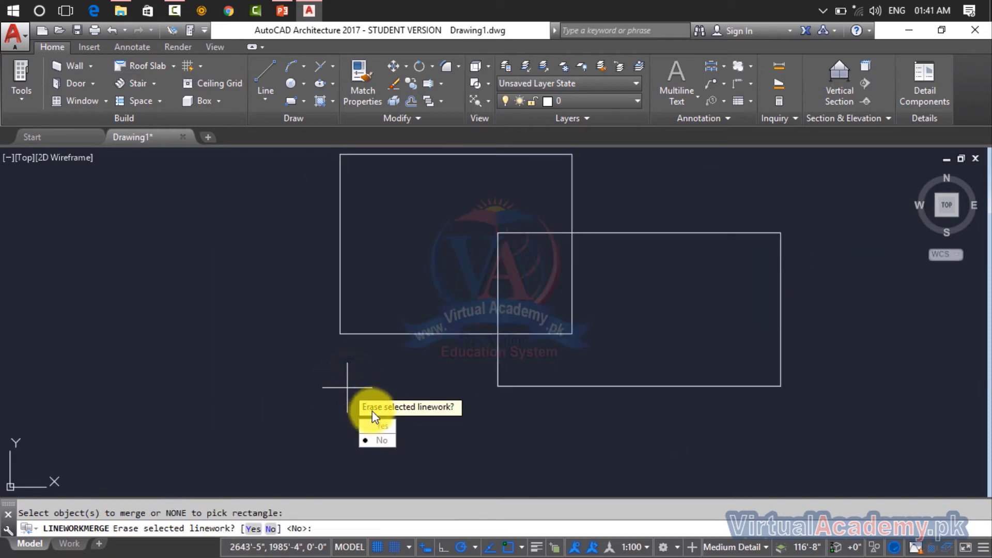
left_click(378, 438)
middle_click_drag(686, 303, 541, 355)
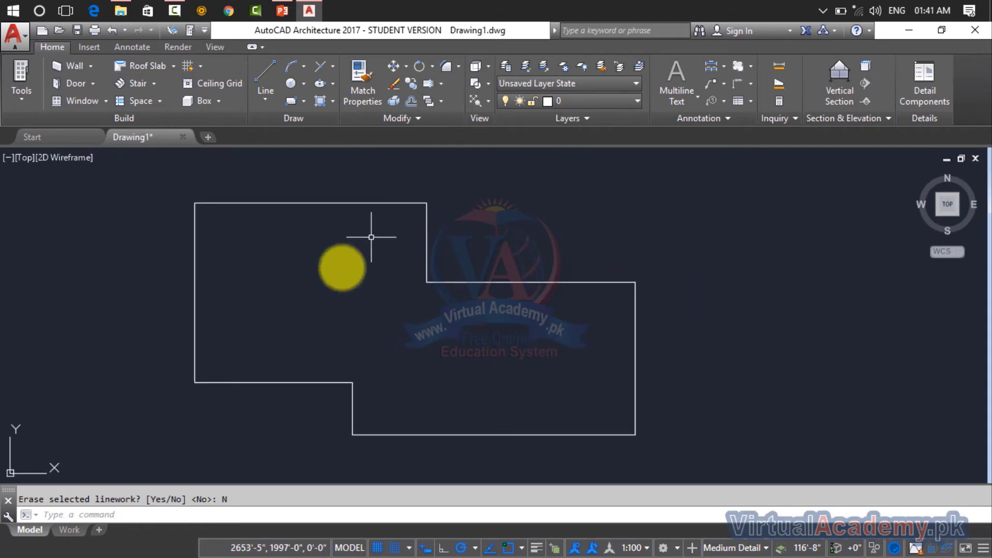
Select the merged outline to examine its segments, and clear the selection.
left_click(425, 246)
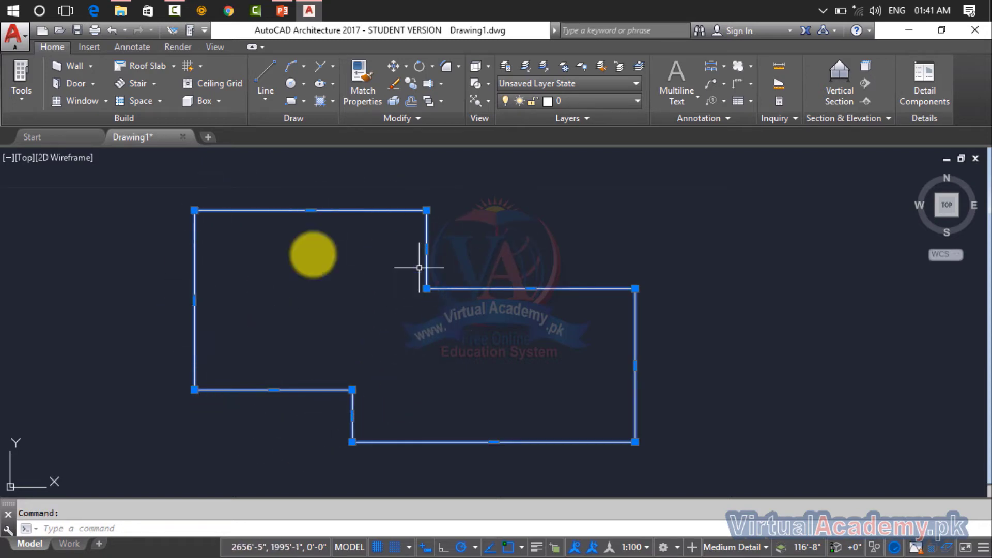
key("Escape")
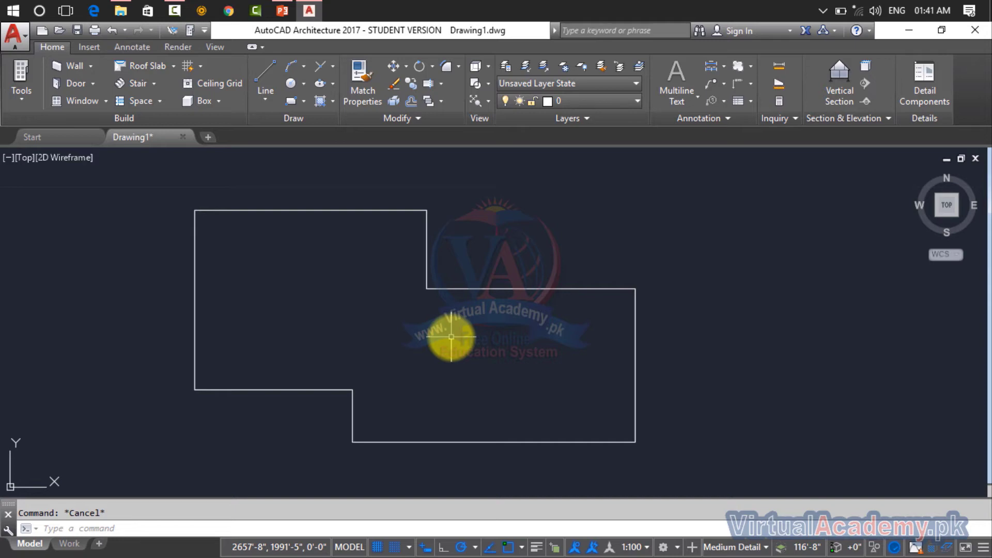
key("ctrl+z")
key("ctrl+z")
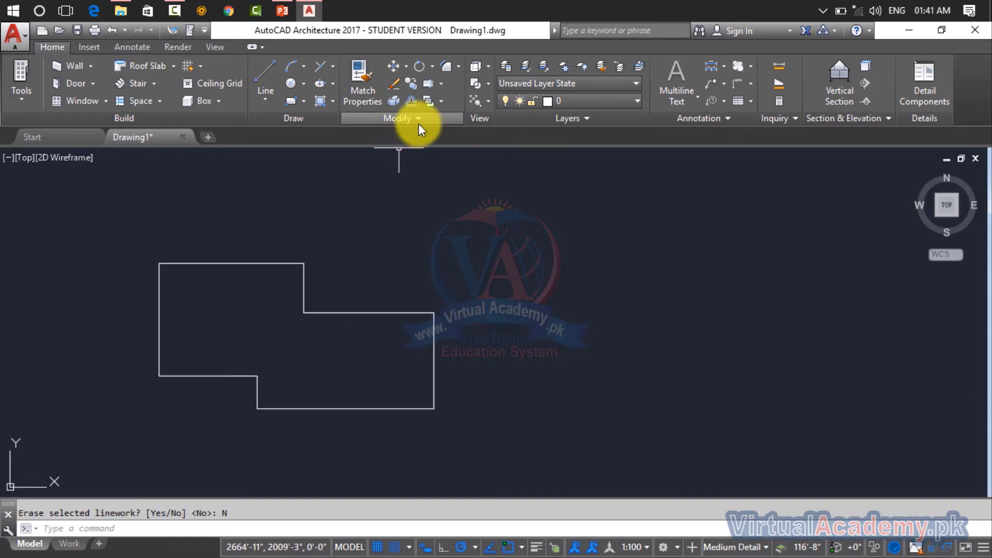
Merge a picked rectangular area into the stepped outline, from a point on its inner upper edge to below and right of its lower-right corner.
left_click(418, 122)
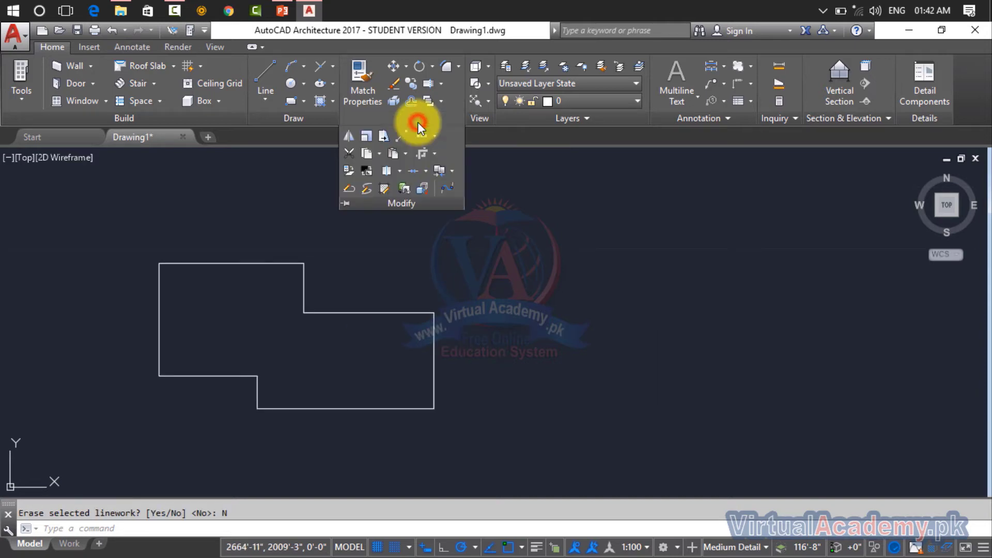
left_click(438, 171)
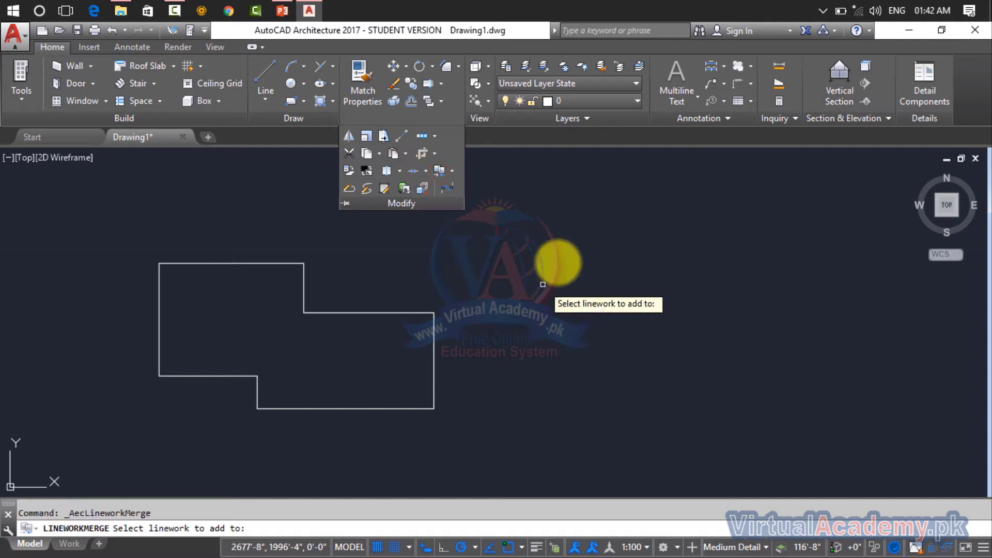
left_click(557, 261)
left_click(147, 439)
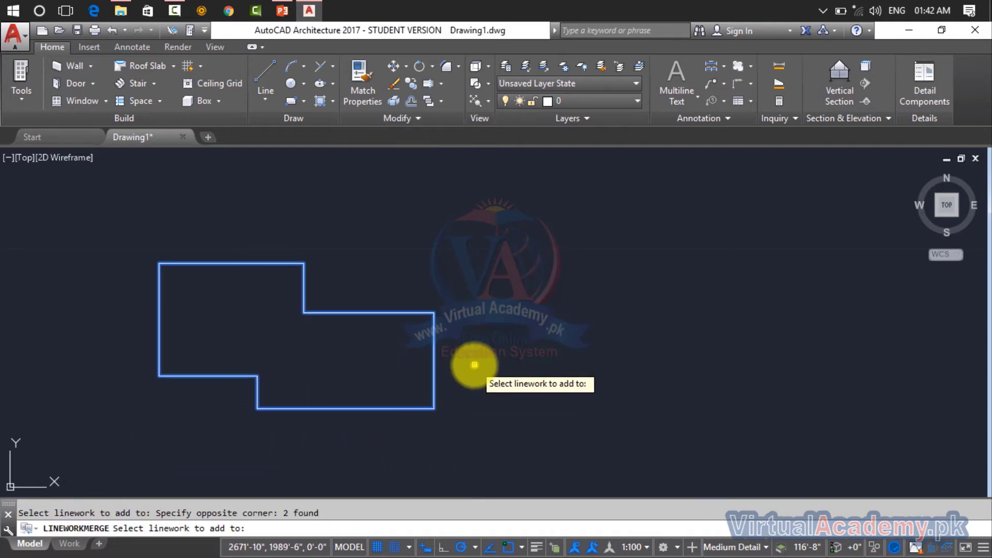
key("Return")
right_click(474, 364)
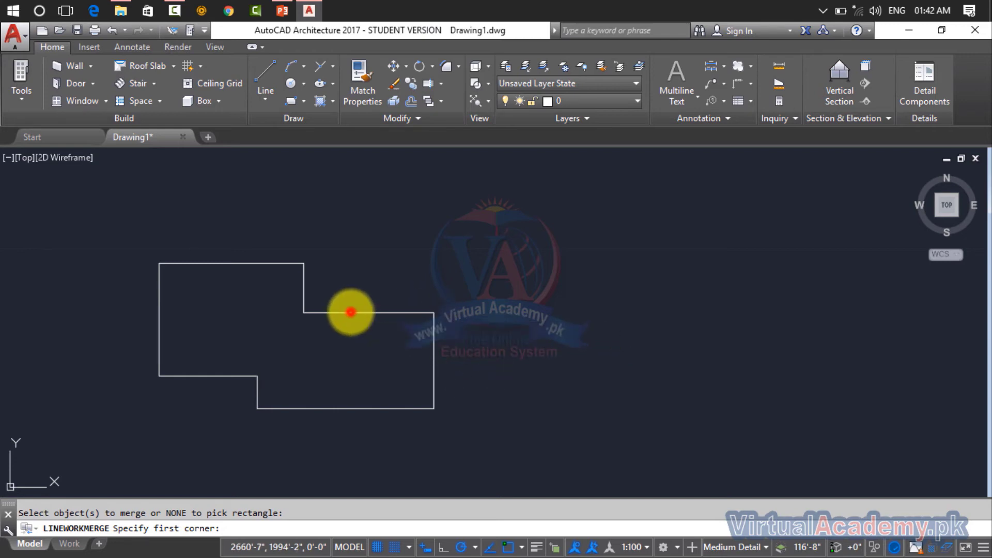
left_click(351, 312)
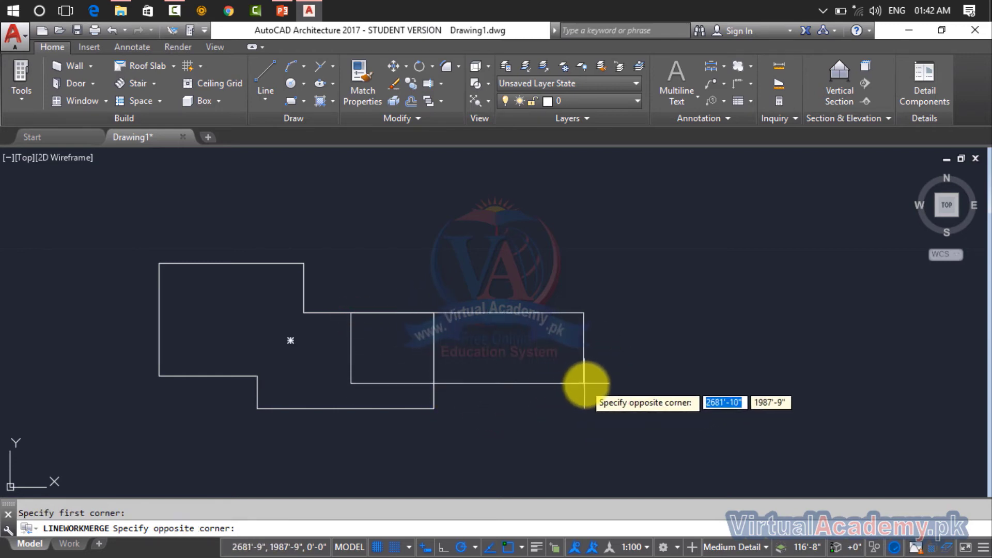
left_click(547, 474)
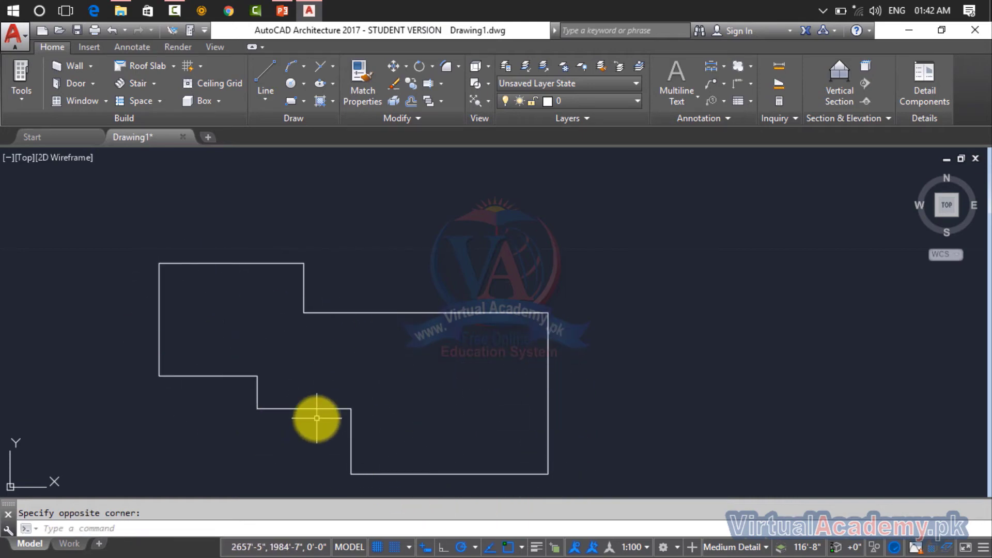
Draw a circle in the empty area above and to the right of the merged outline.
scroll(402, 426, "up", 4)
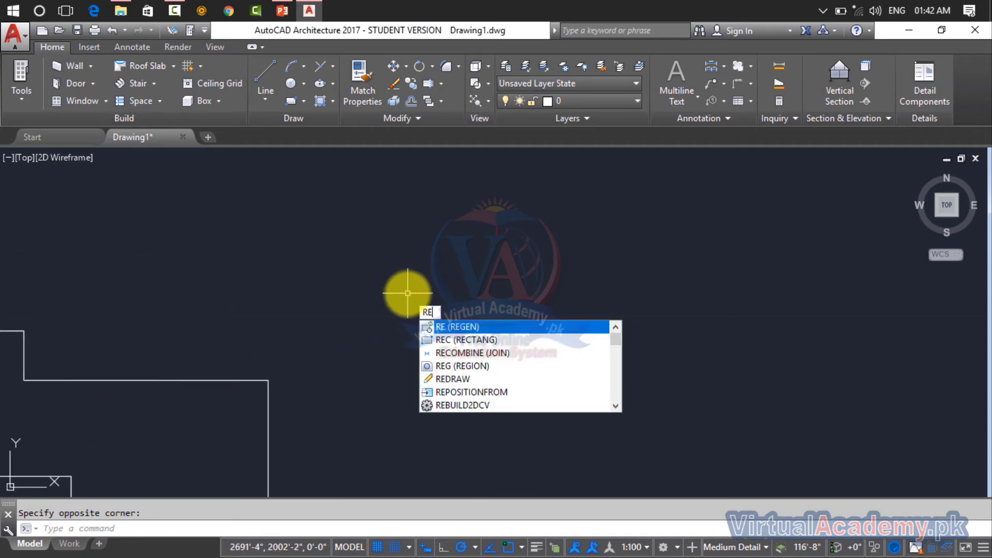
key("Escape")
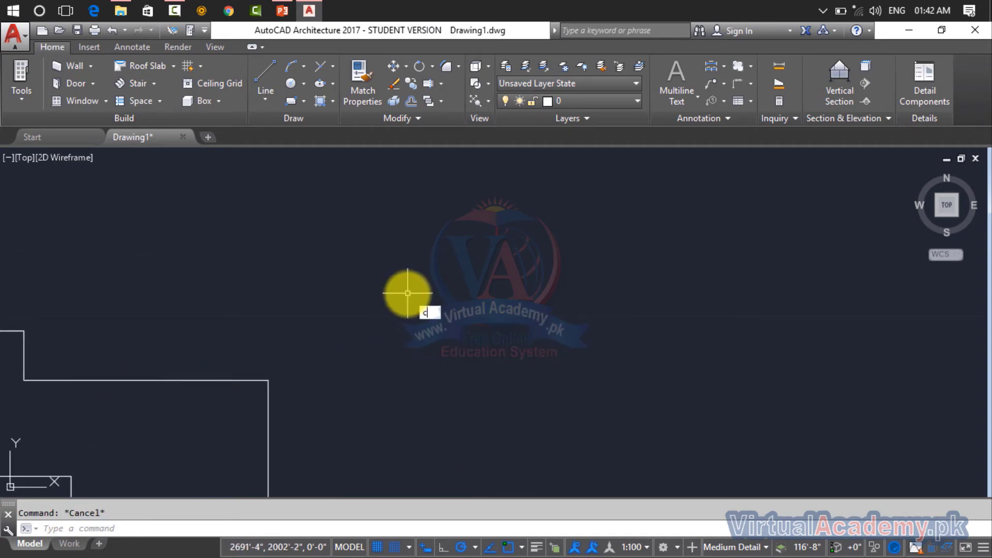
key("Return")
left_click(410, 228)
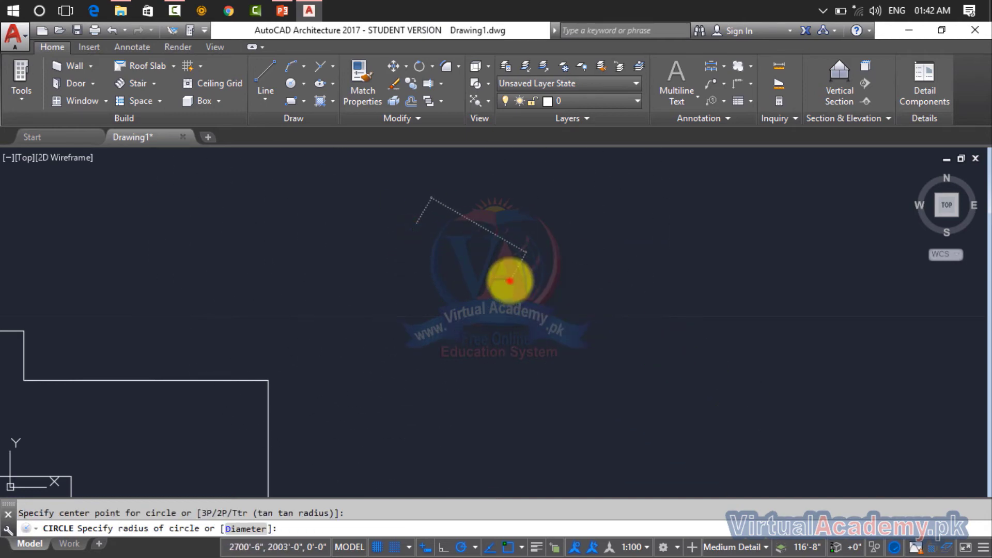
left_click(510, 280)
middle_click_drag(510, 281, 543, 323)
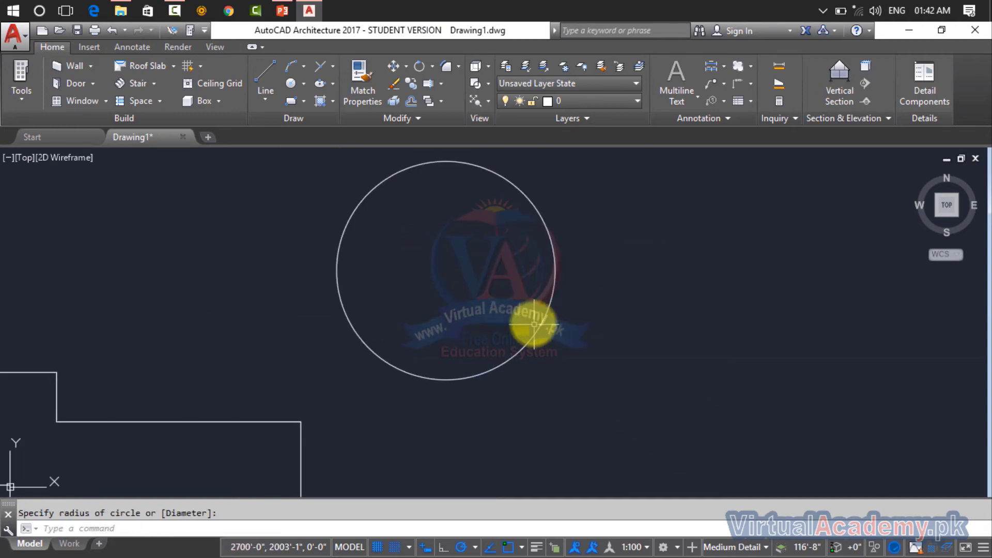
Merge a picked rectangular area into the circle with Linework Merge, from near its center to below and right of the circle.
left_click(428, 115)
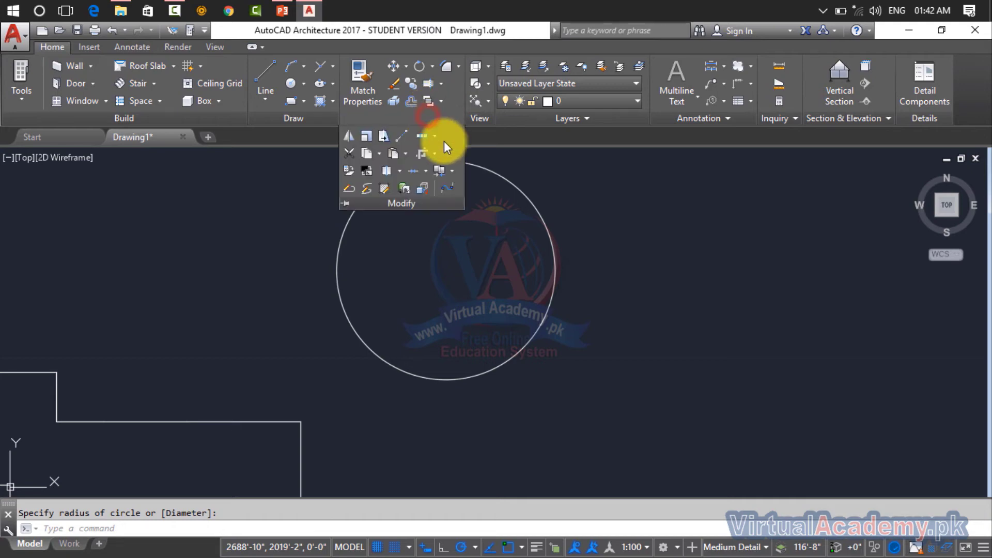
left_click(440, 170)
left_click(636, 194)
left_click(495, 285)
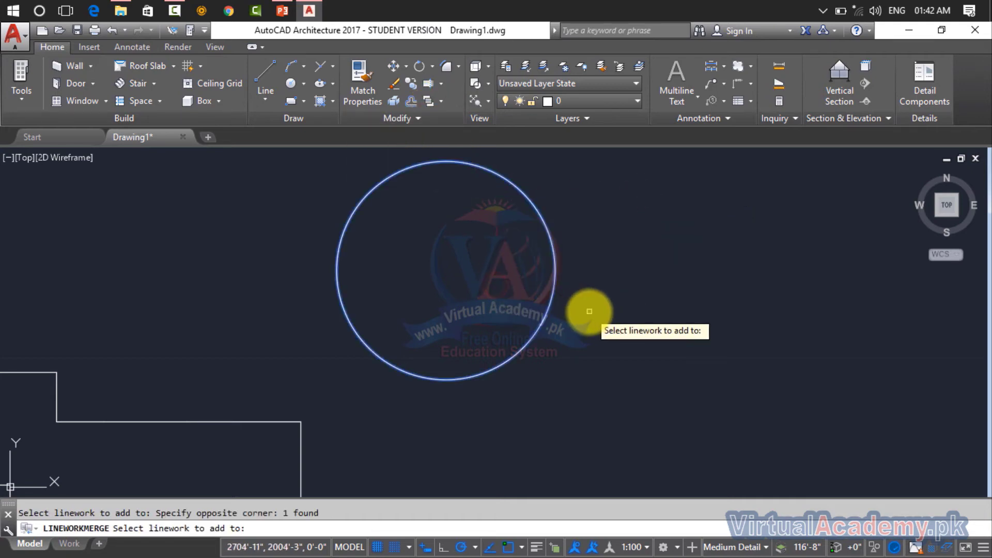
key("Return")
key("Return")
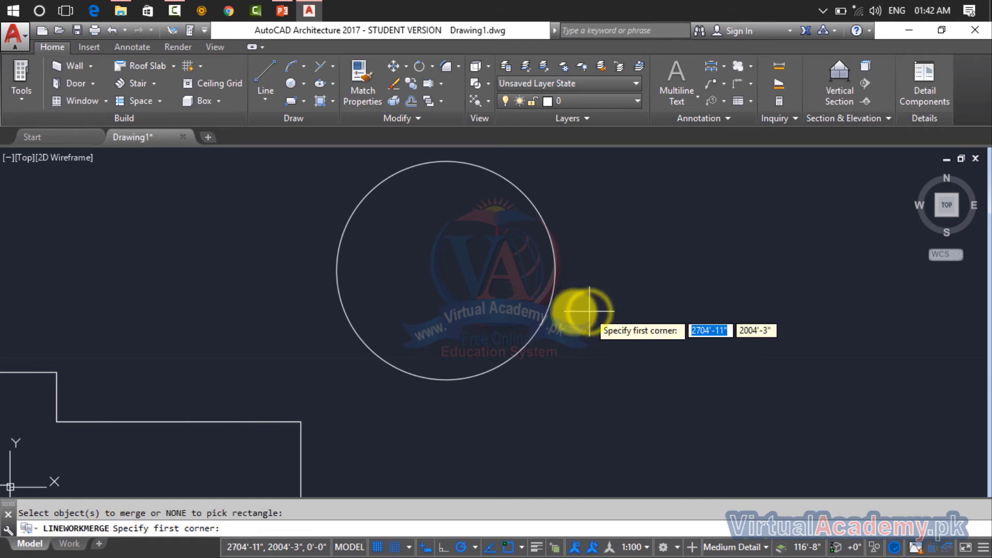
left_click(457, 270)
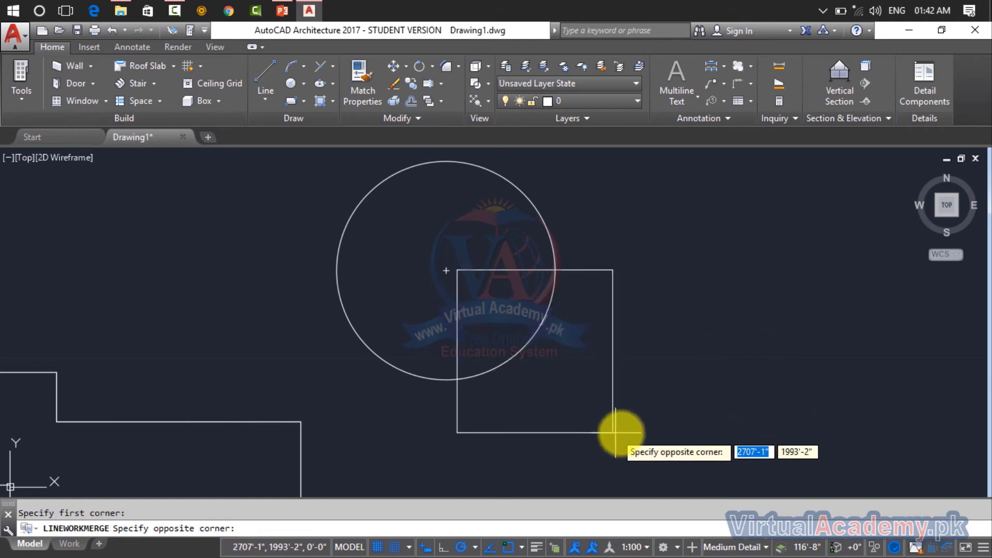
left_click(648, 439)
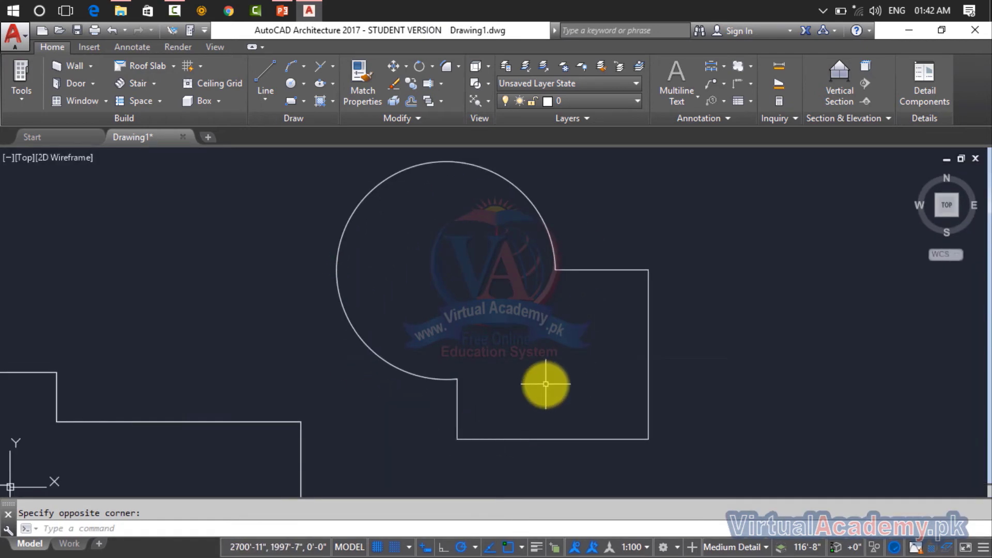
Delete both merged outlines, the stepped one and the circle-based one.
scroll(543, 377, "down", 2)
scroll(480, 346, "up", 2)
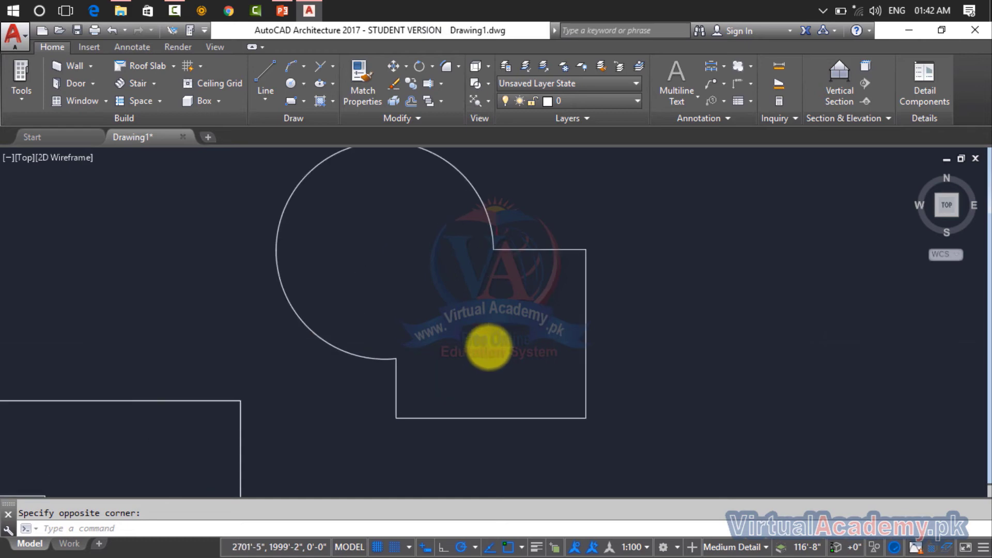
scroll(491, 345, "down", 3)
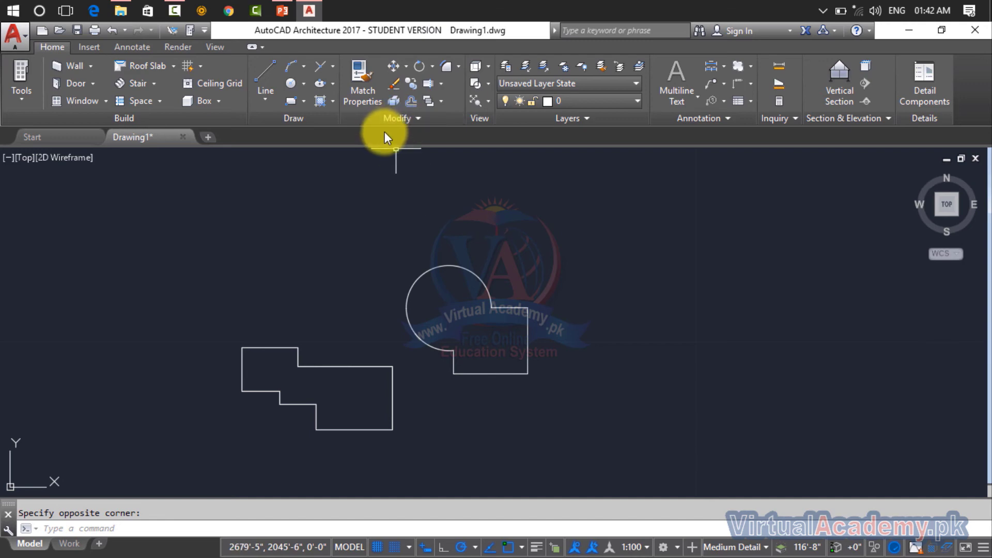
left_click(602, 224)
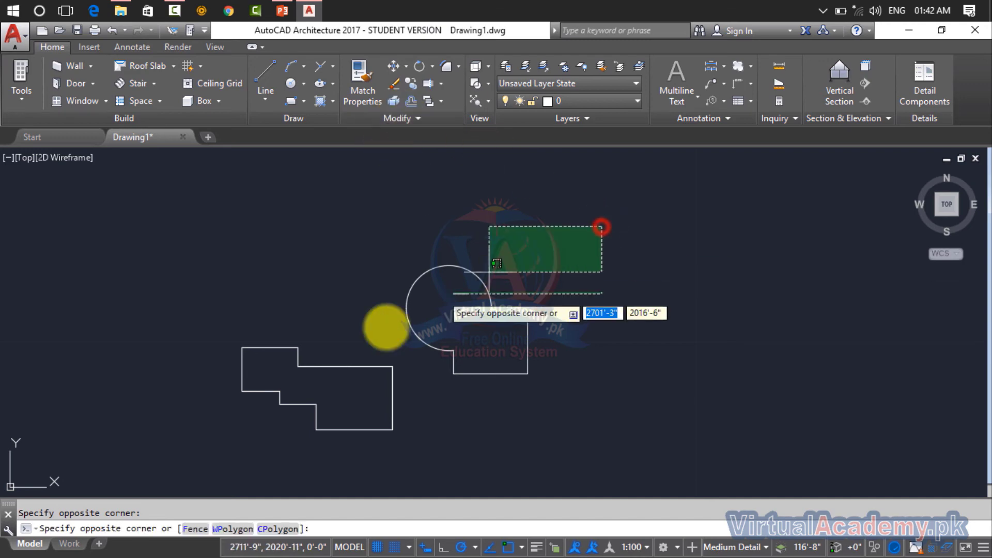
left_click(229, 405)
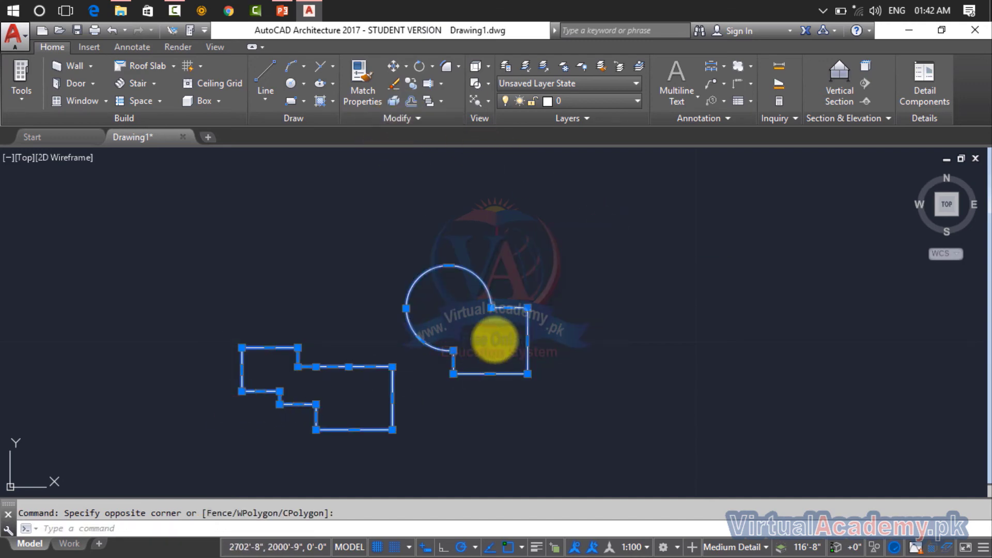
key("Delete")
Draw two overlapping rectangles, starting the second inside the first and ending it below and right of the first's lower-right corner.
middle_click_drag(460, 316, 324, 293)
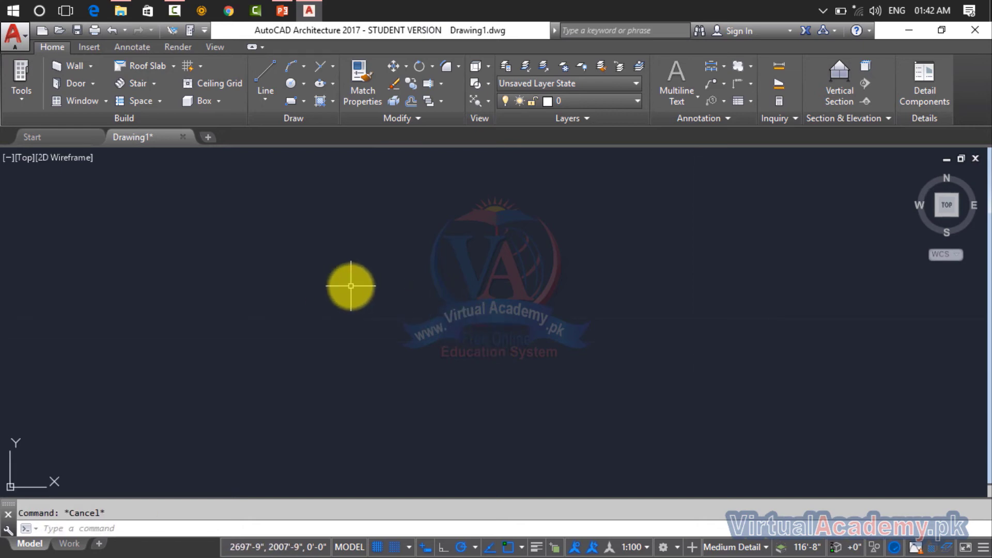
key("Return")
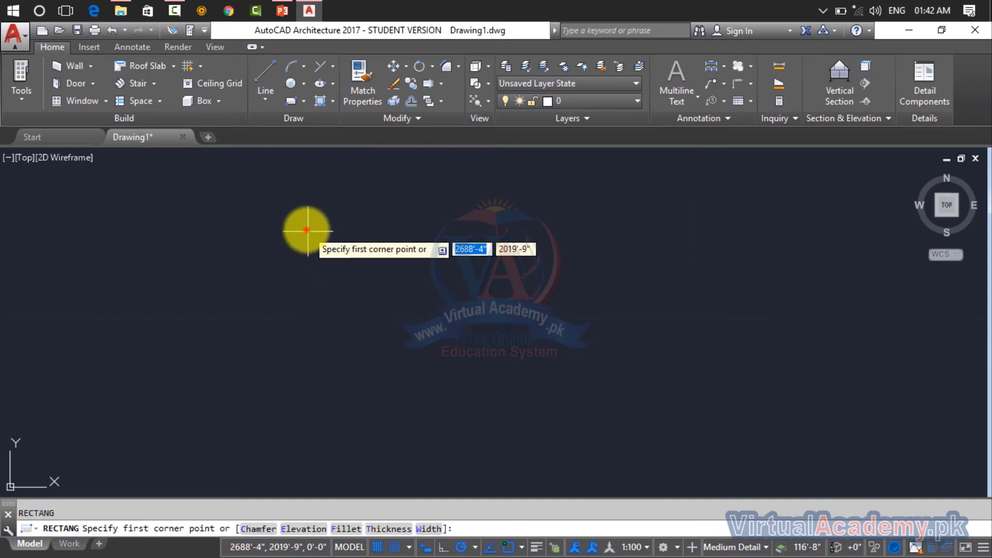
left_click(307, 229)
left_click(498, 358)
key("Return")
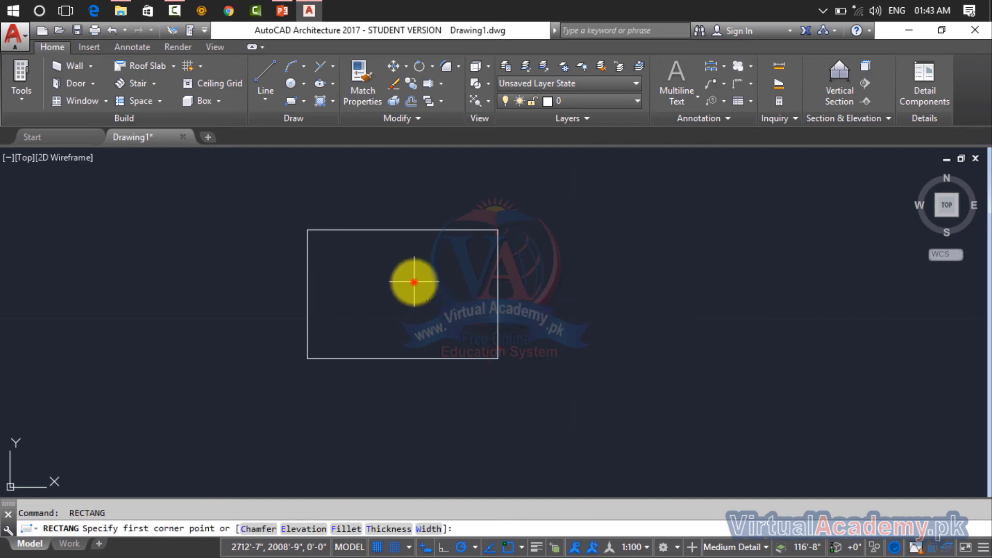
left_click(414, 281)
left_click(619, 420)
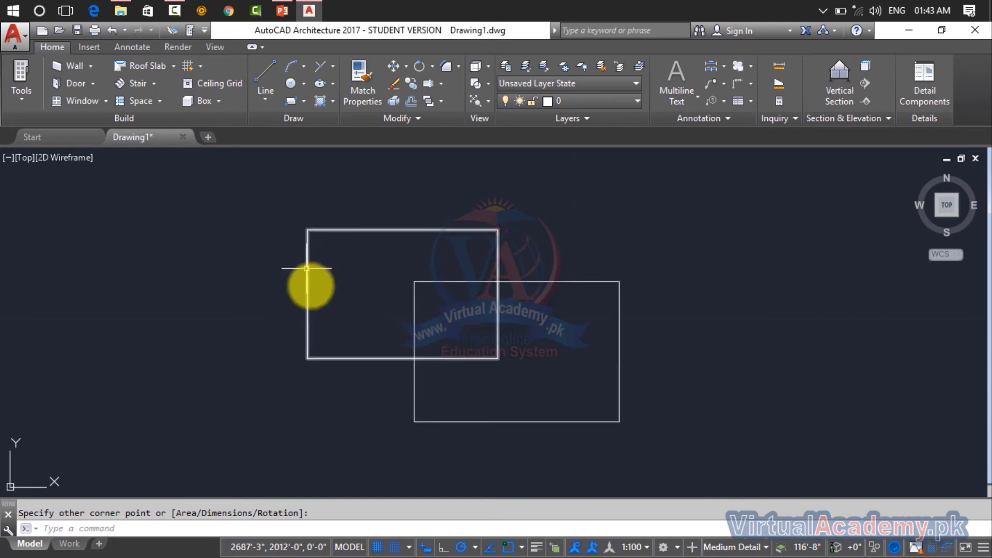
With Linework Subtract, choose both rectangles as linework and subtract objects, answer Yes to erasing the linework, and pick their overlap as the rectangle.
left_click(414, 120)
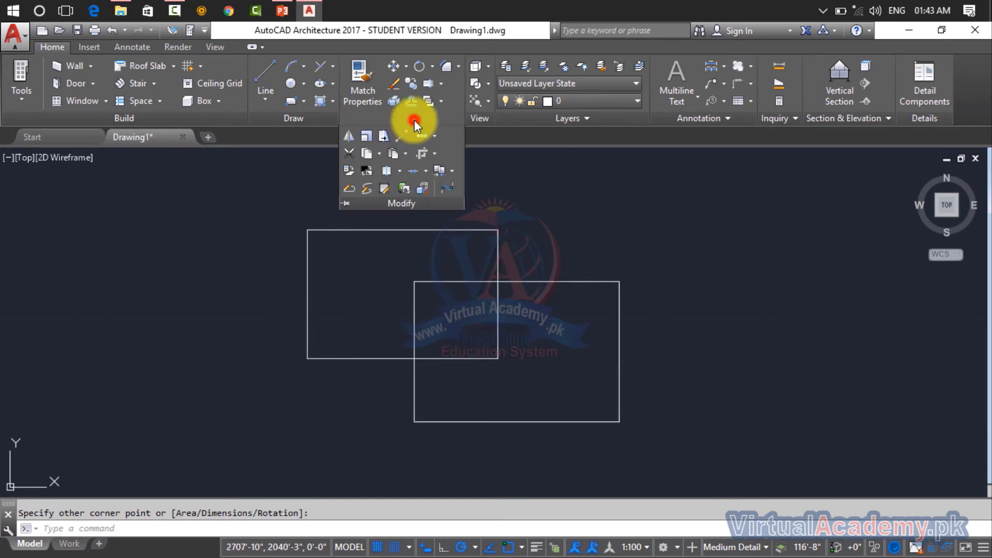
left_click(453, 170)
left_click(464, 226)
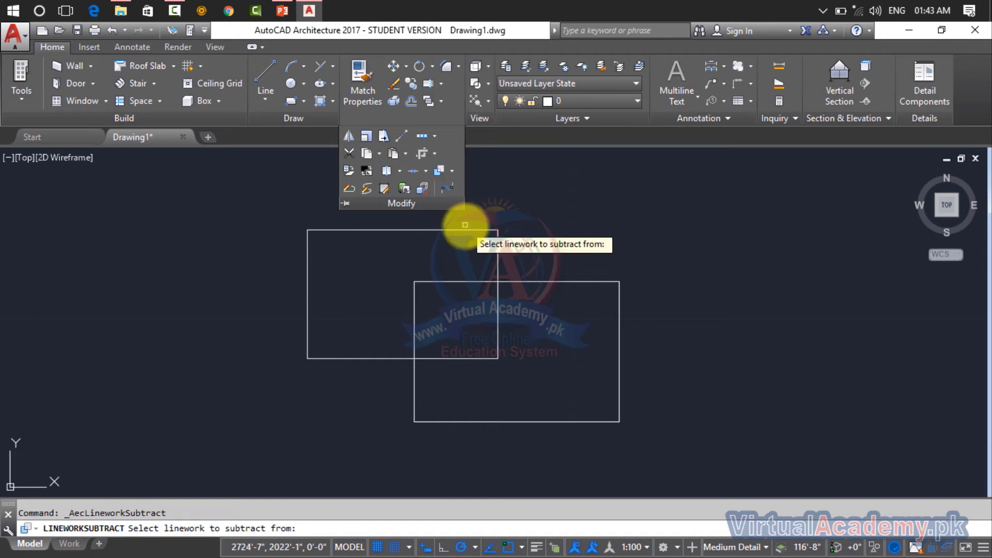
left_click(626, 209)
left_click(449, 339)
key("Return")
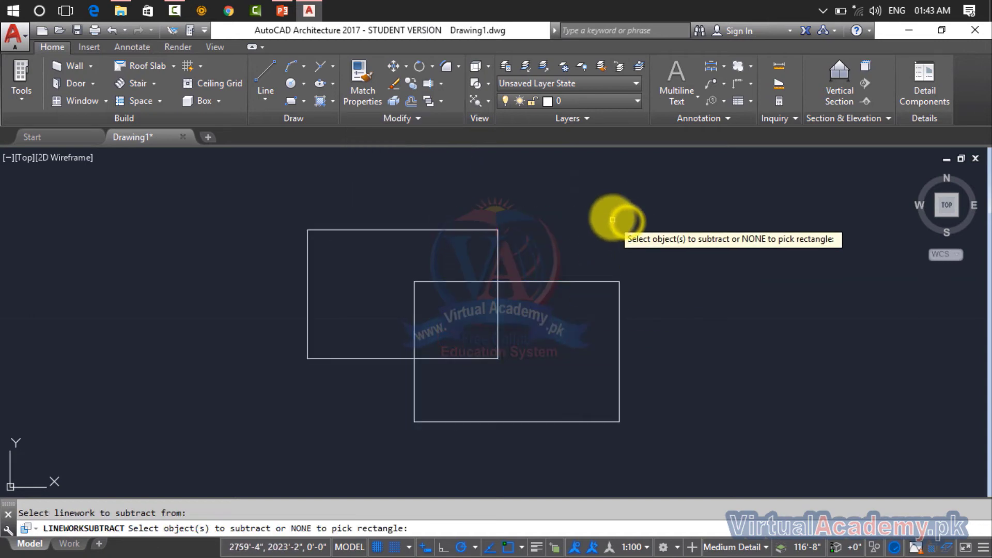
left_click(622, 215)
left_click(392, 374)
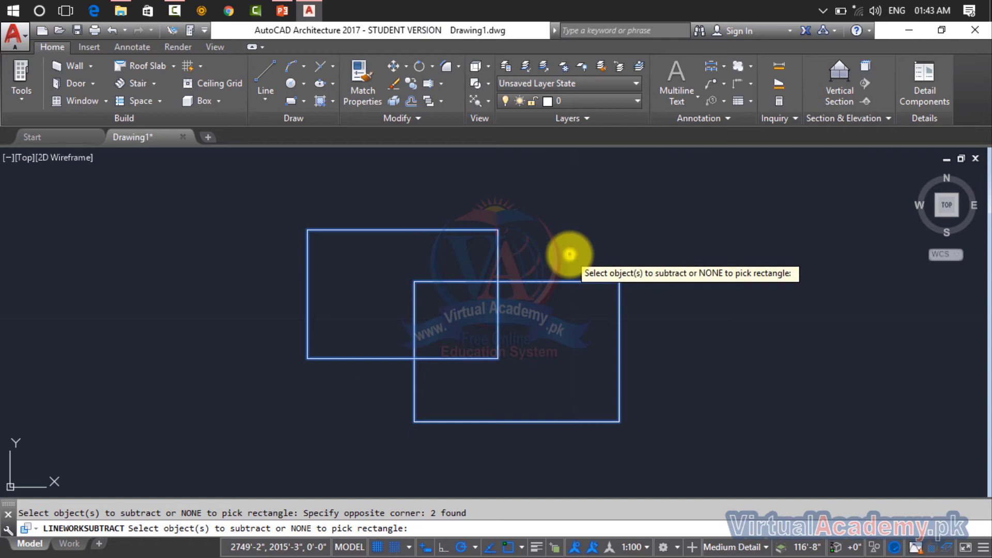
key("Return")
left_click(590, 292)
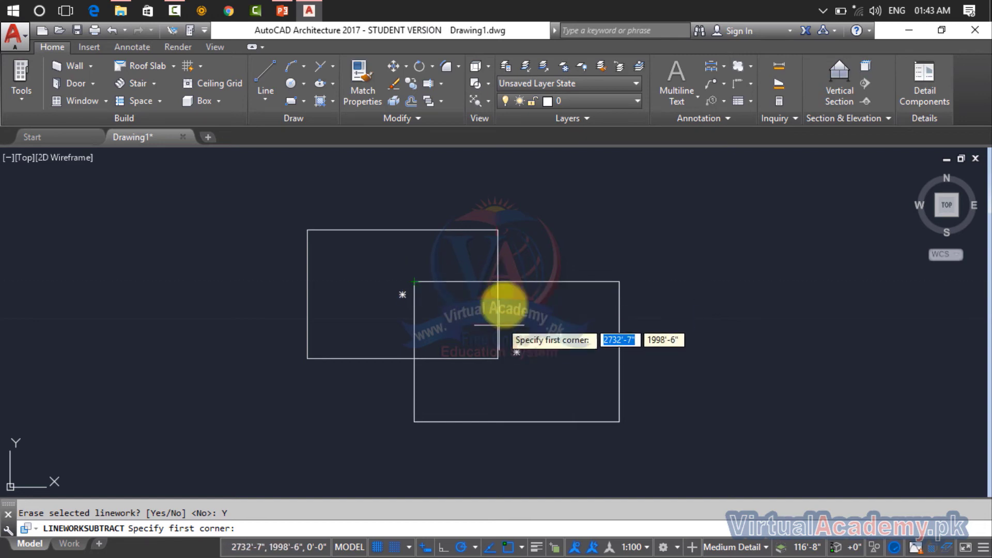
left_click(494, 280)
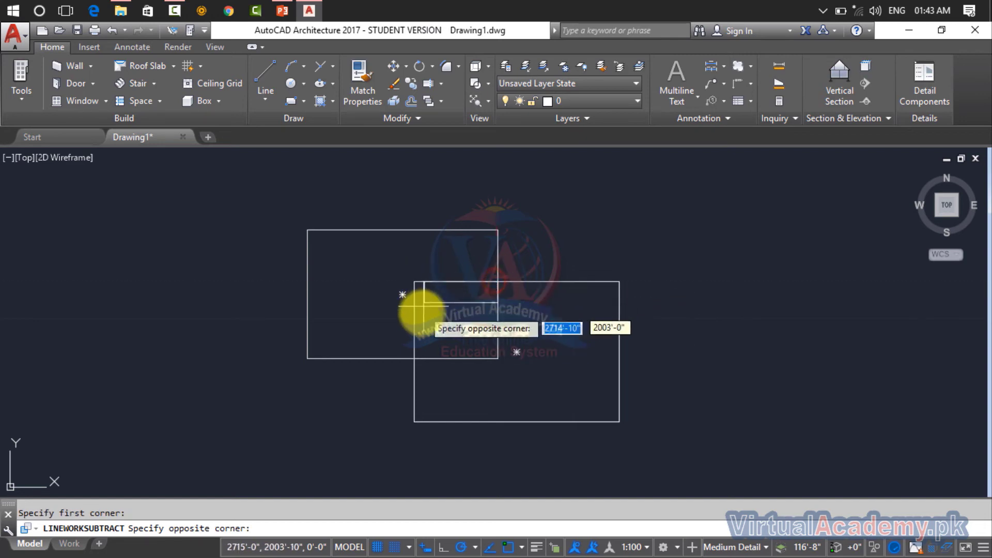
left_click(413, 357)
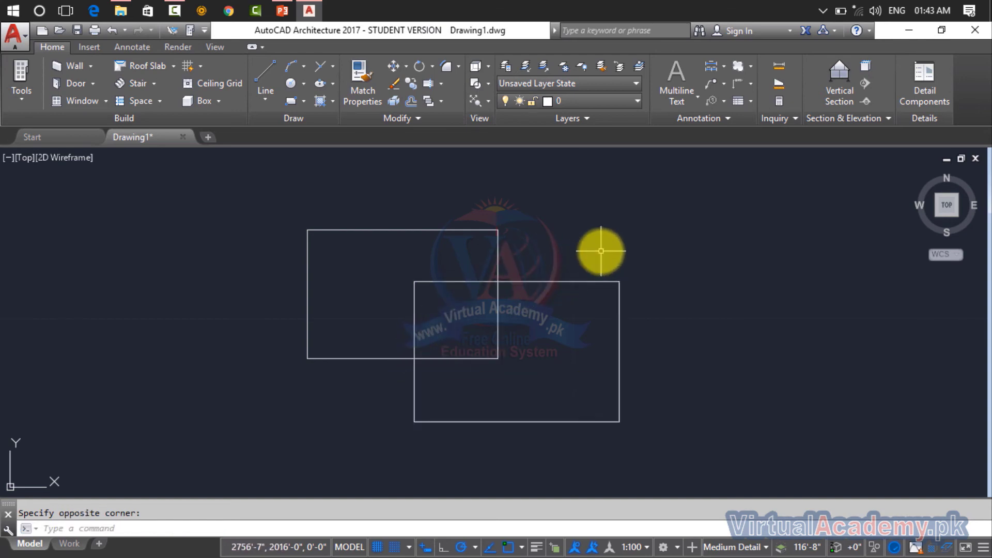
Move the lower-right notched shape horizontally away from the other shape, and undo the move.
left_click(581, 282)
left_click(582, 282)
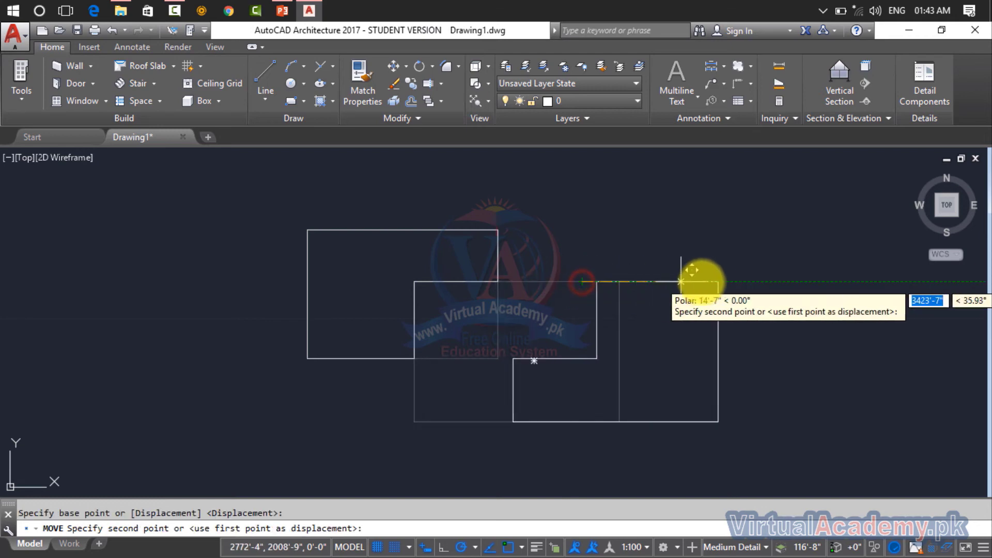
left_click(753, 283)
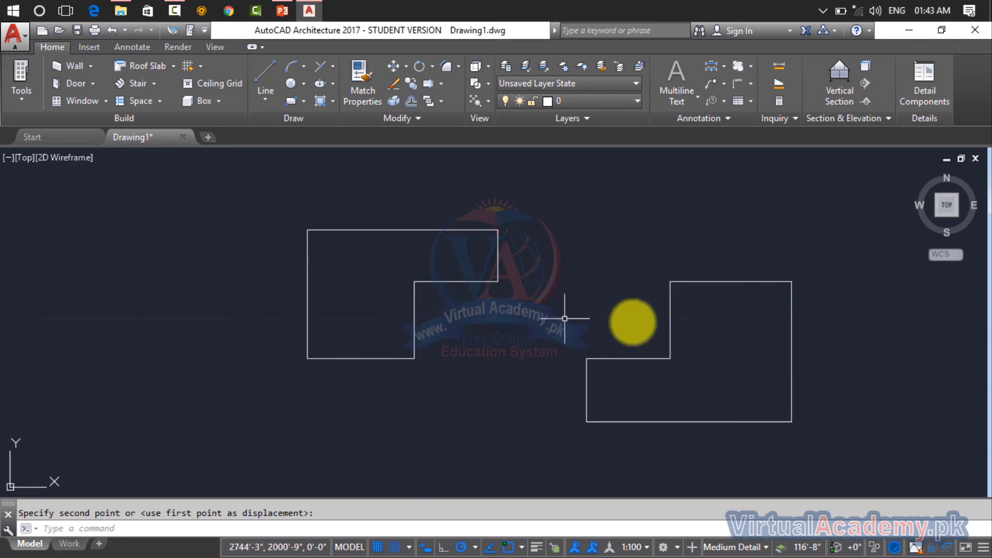
key("ctrl+z")
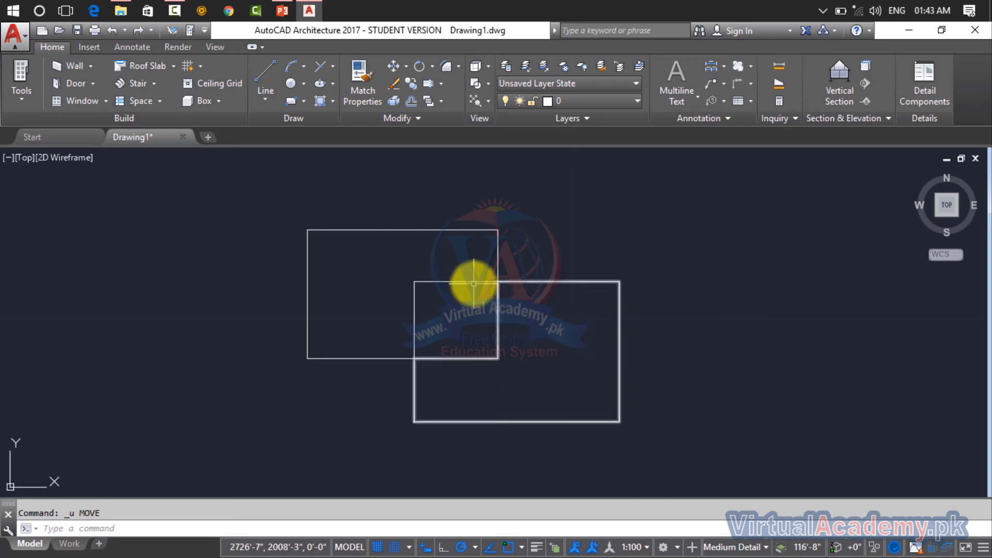
Draw a circle with a radius of about 24'-3" in the empty area right of the overlapping shapes.
middle_click_drag(496, 316, 171, 341)
key("Return")
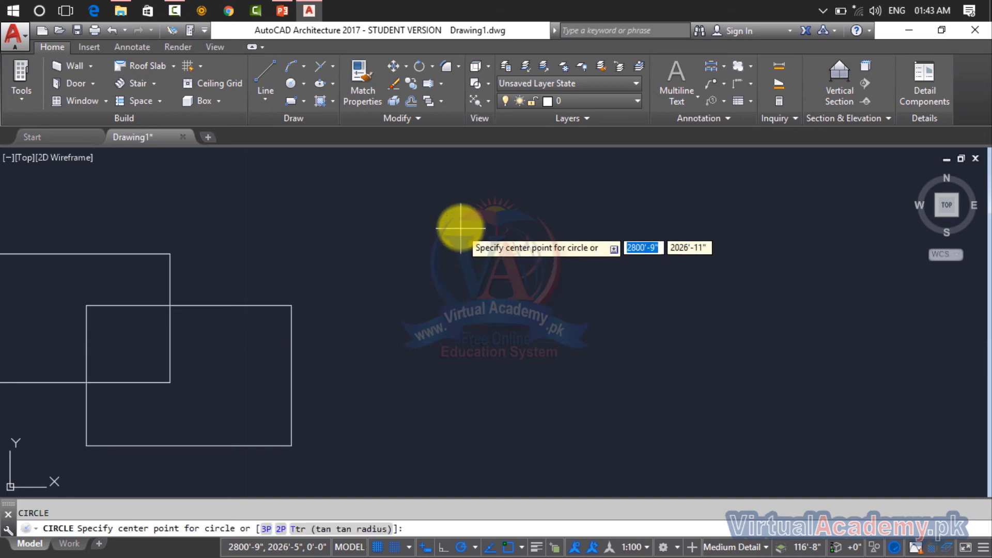
left_click(456, 222)
left_click(542, 289)
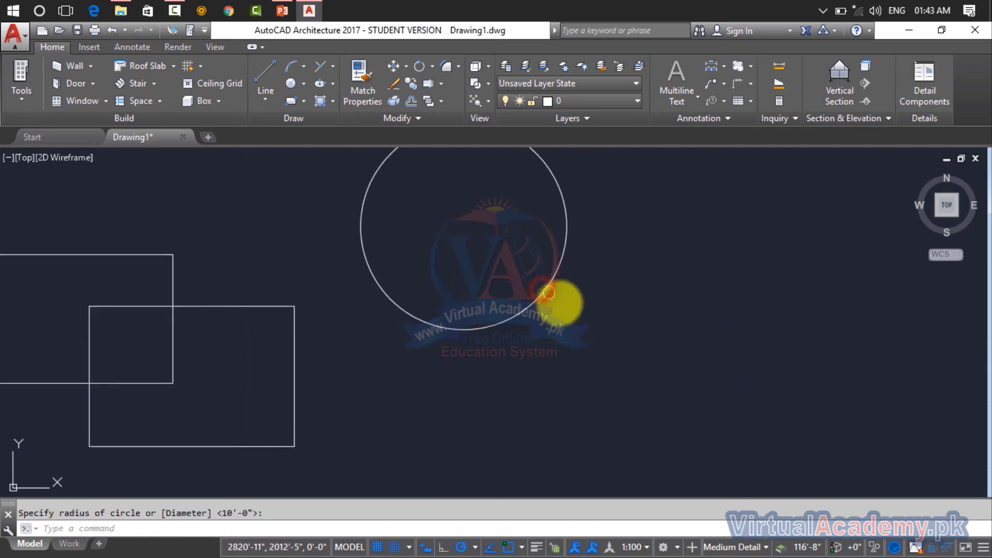
Draw a smaller circle with a radius of about 16'-4", overlapping the lower-right part of the large circle.
middle_click_drag(565, 328, 582, 350)
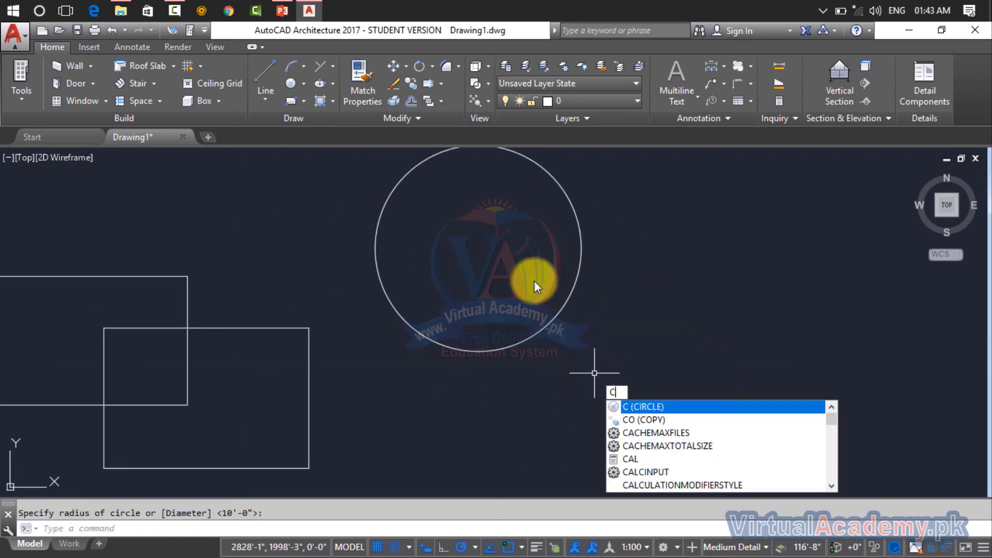
key("Return")
left_click(478, 248)
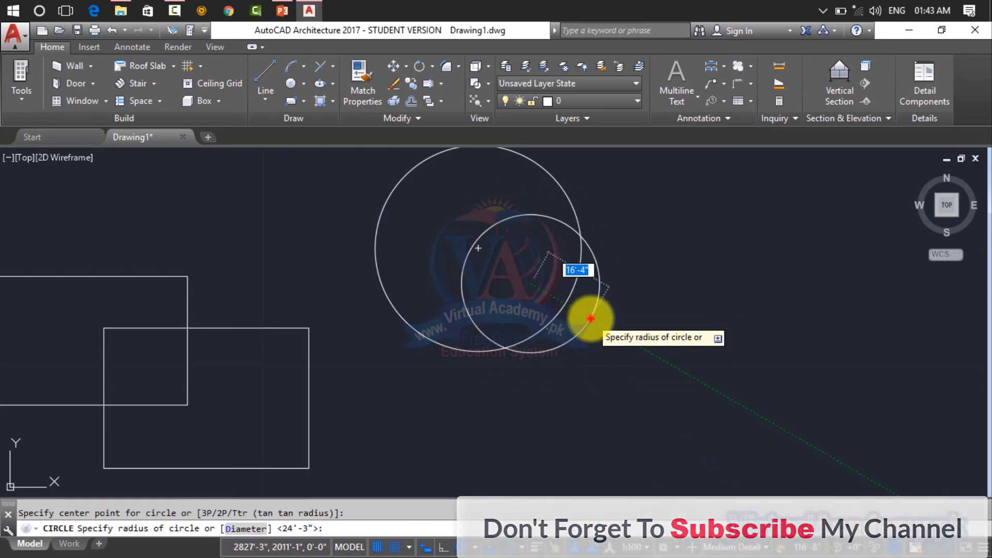
type("n")
key("Return")
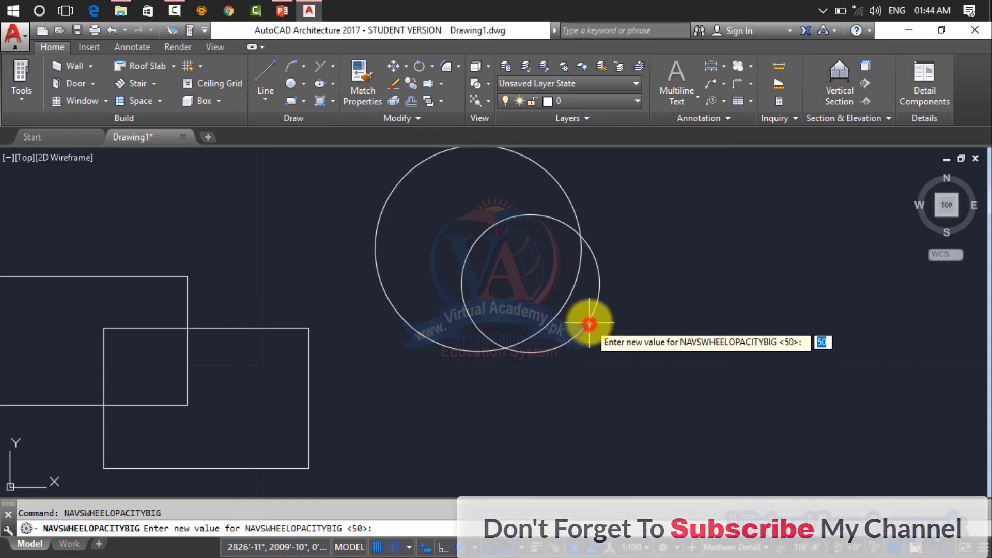
key("Escape")
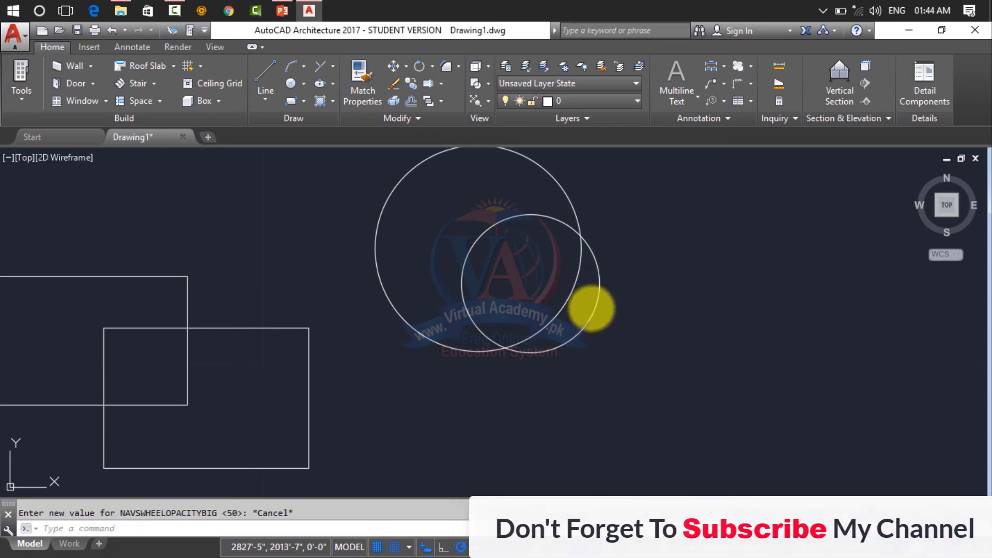
Move the small circle down and to the right so it only partly overlaps the large circle.
type("m")
key("Return")
left_click(643, 278)
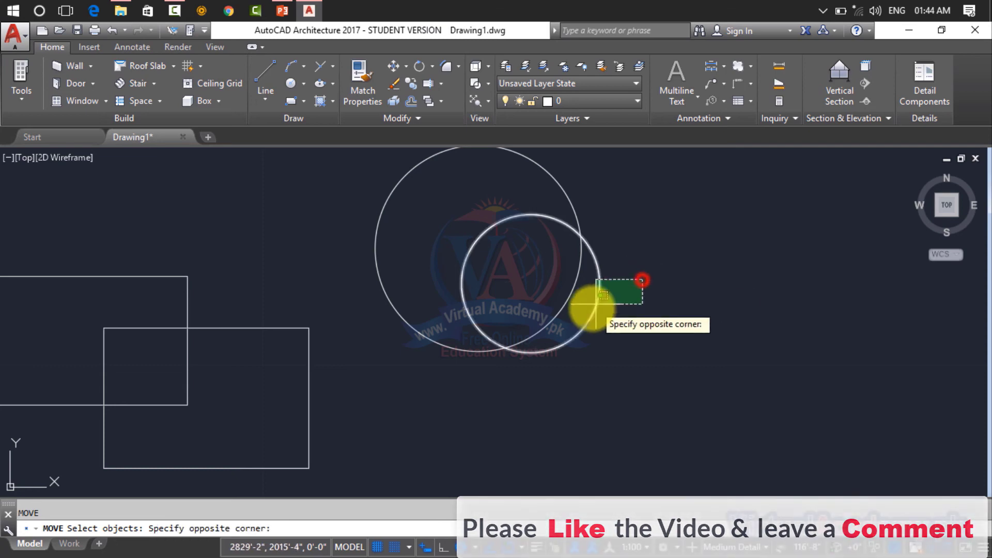
left_click(590, 308)
key("Return")
left_click(550, 304)
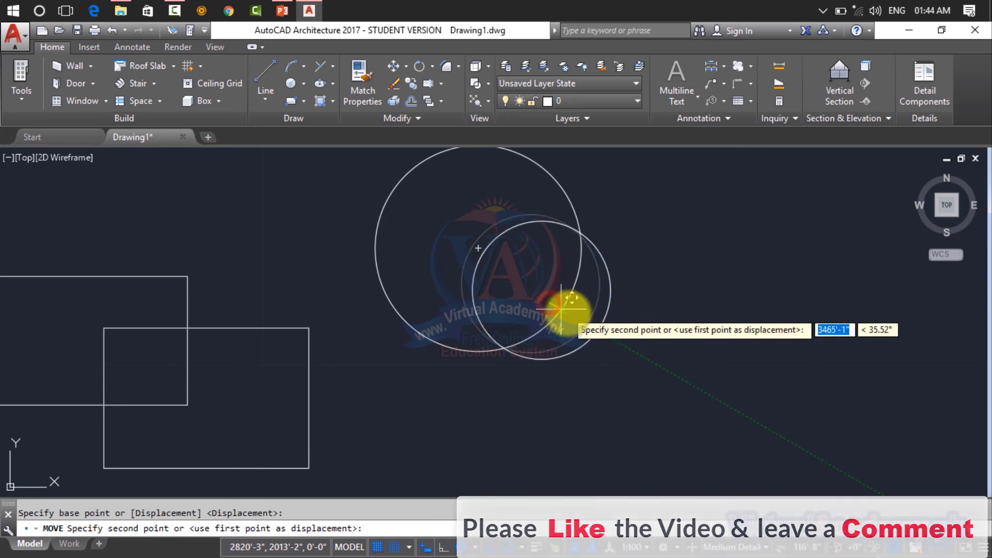
left_click(575, 336)
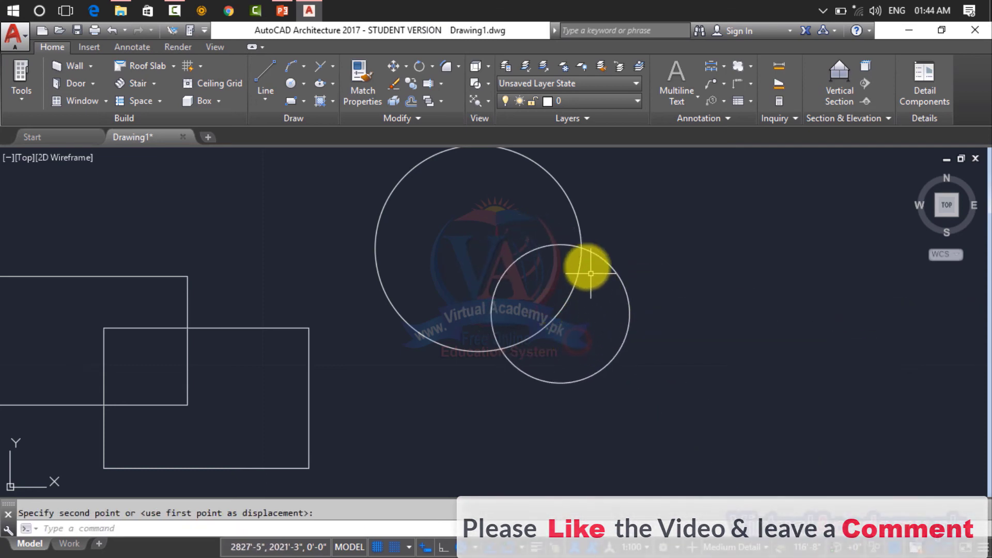
key("Escape")
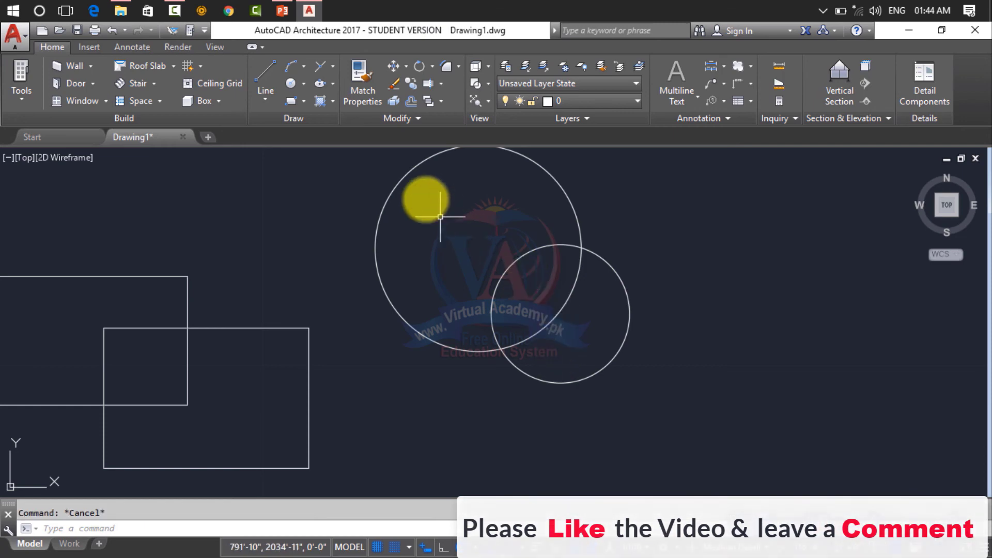
Subtract a rectangle covering the large circle's lower-right quarter from both overlapping circles, choosing Yes to erase the selected linework.
left_click(401, 117)
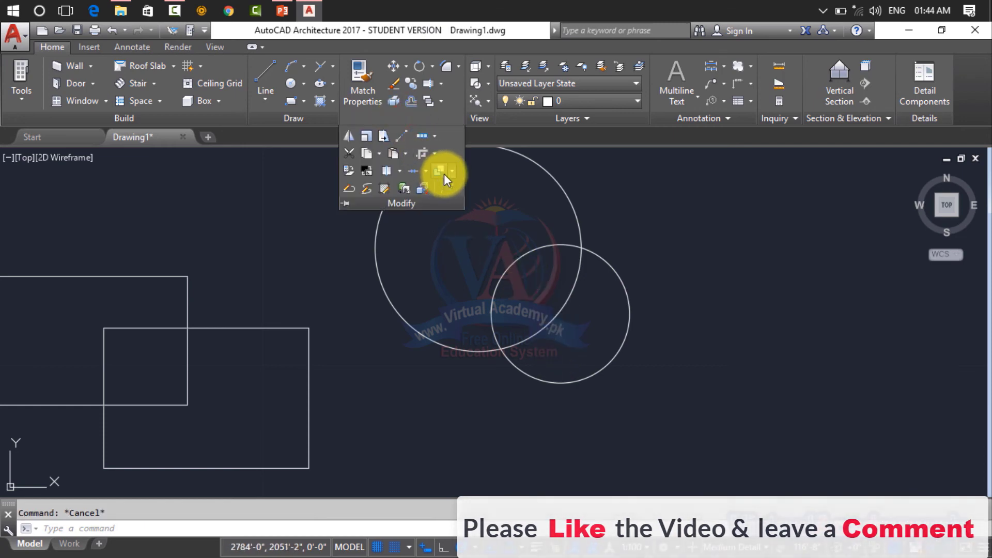
left_click(454, 173)
left_click(471, 213)
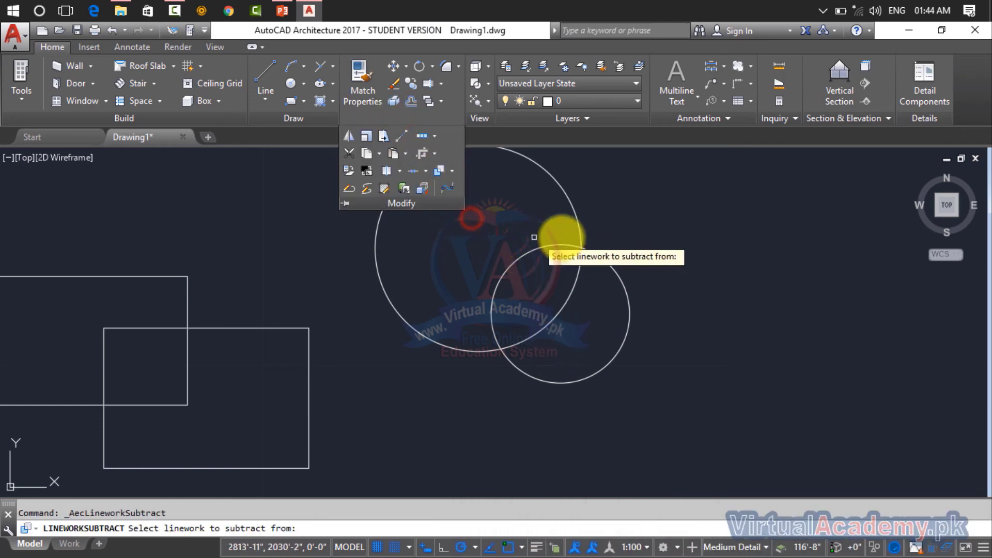
left_click(655, 213)
left_click(449, 350)
right_click(643, 362)
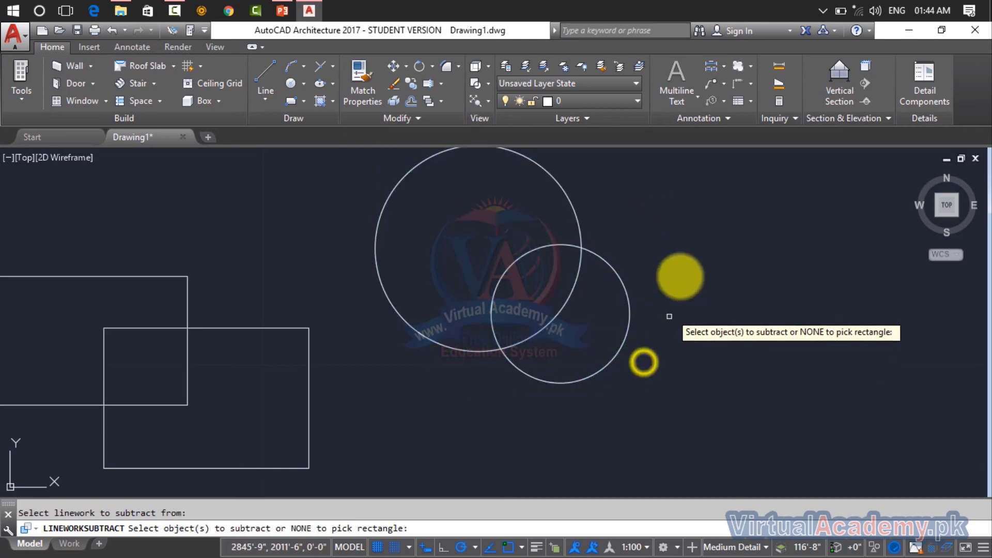
left_click(688, 229)
left_click(454, 403)
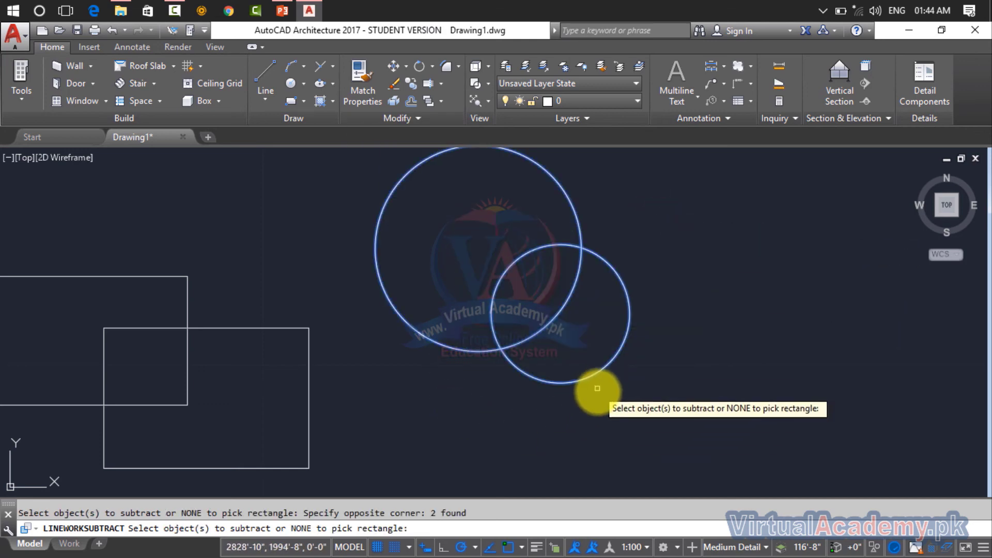
right_click(597, 388)
left_click(623, 428)
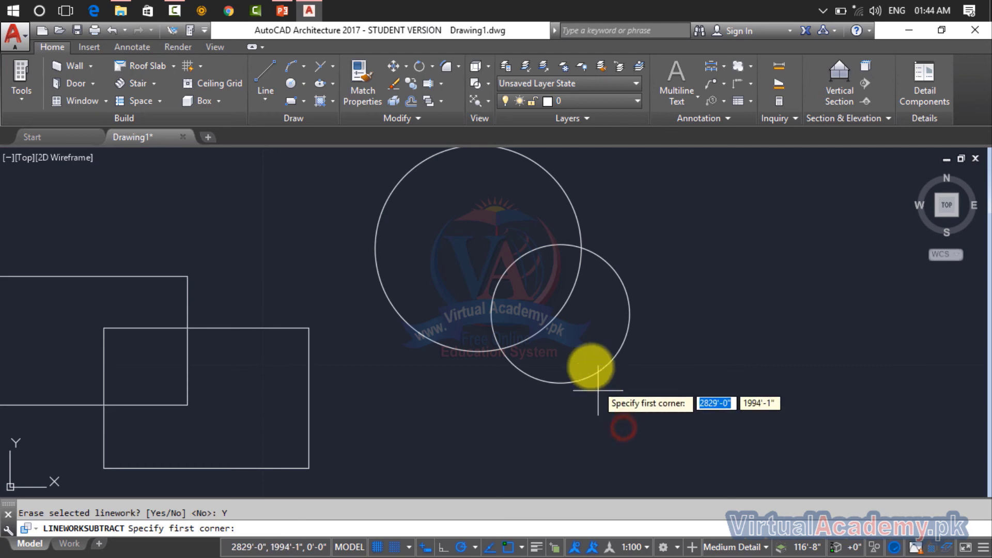
left_click(584, 247)
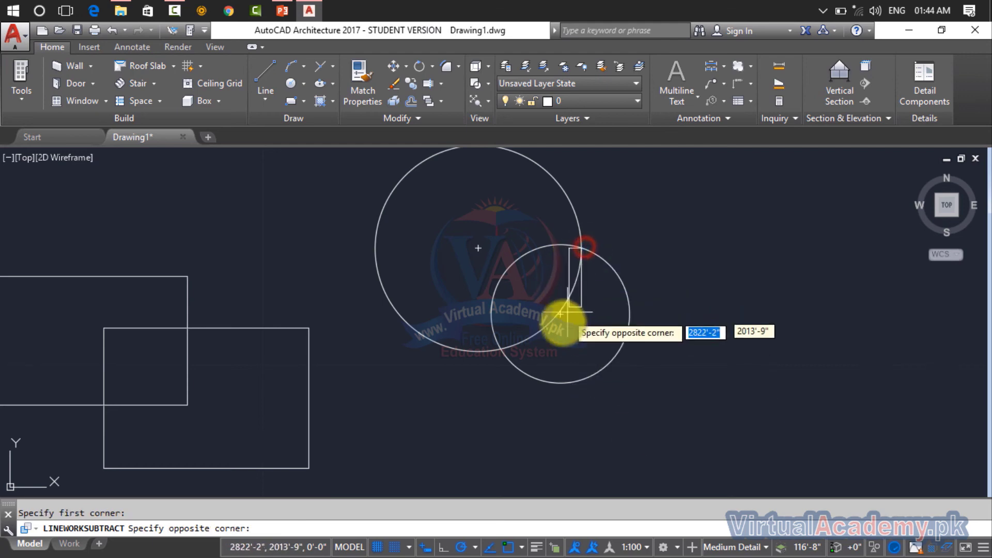
left_click(477, 382)
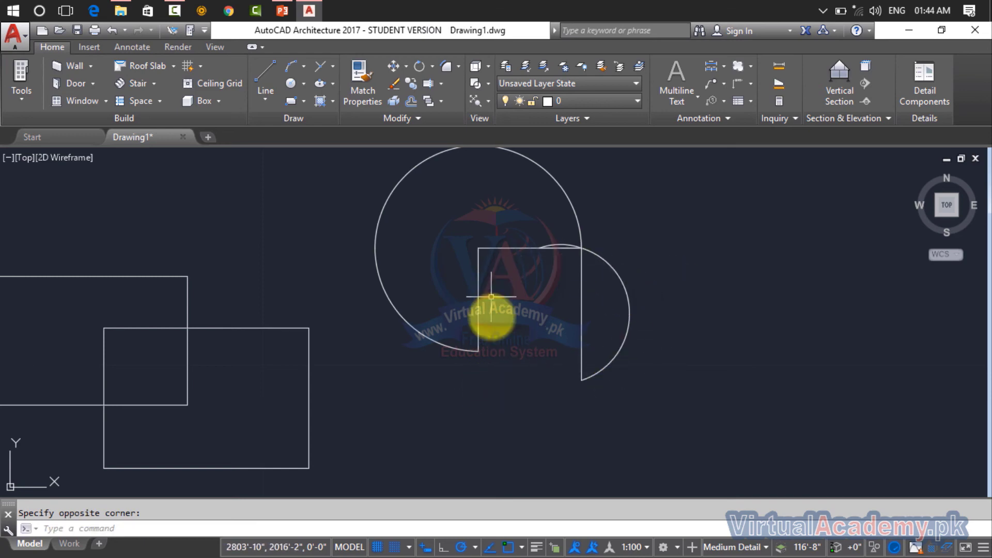
key("Escape")
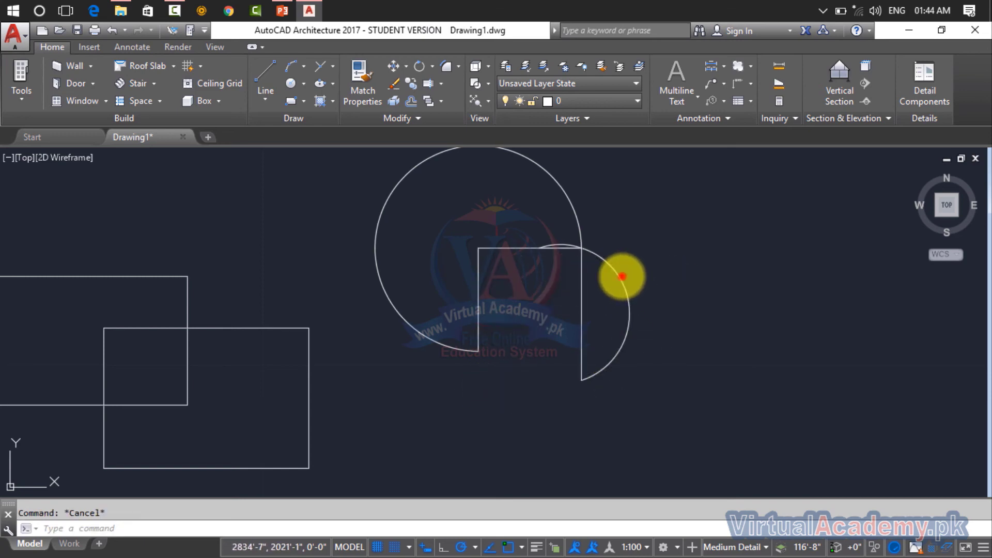
Delete the two leftover pieces of the small circle: the large right-hand segment and the thin arc above the notch's horizontal edge.
left_click(621, 277)
left_click(618, 279)
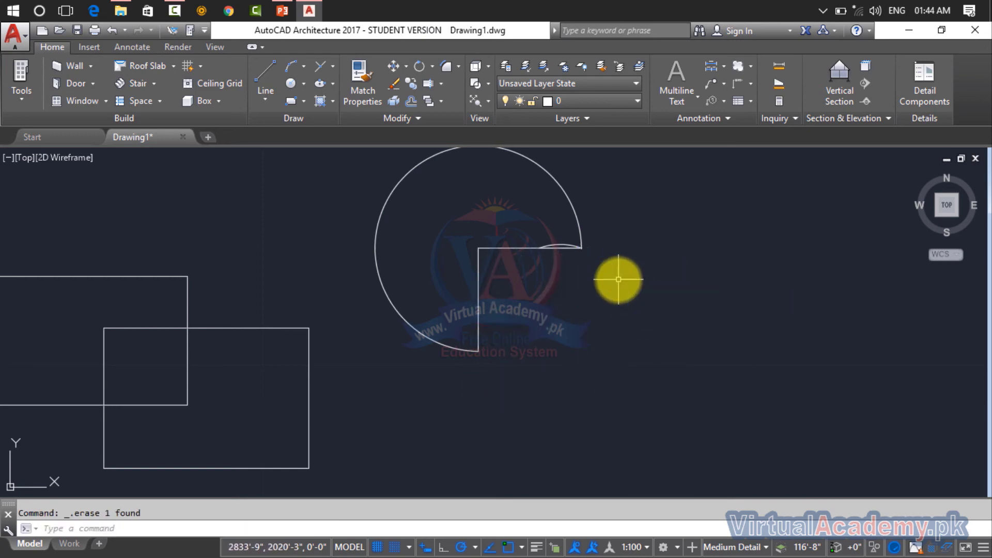
scroll(575, 261, "up", 5)
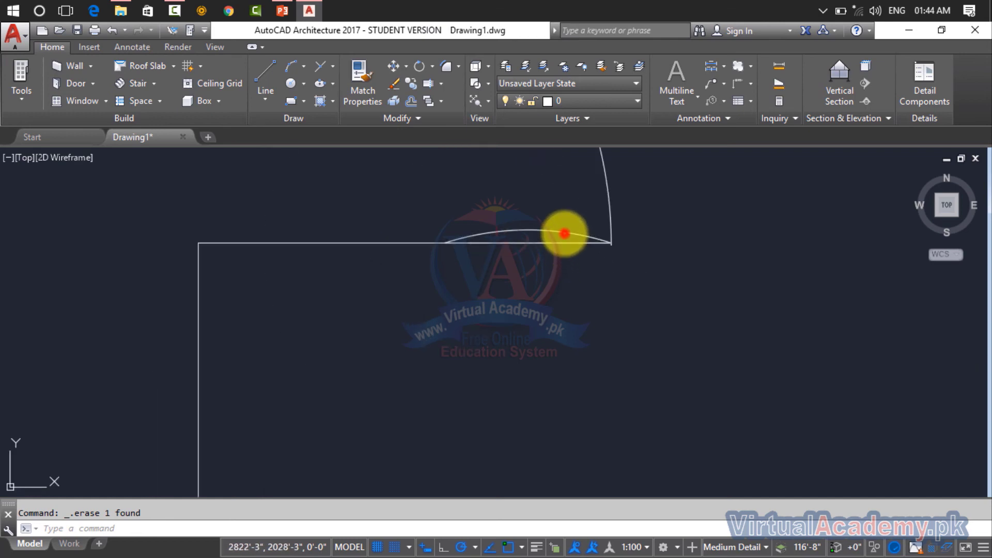
left_click(565, 233)
key("Delete")
Draw a new circle, similar in size to the notched one, in the empty area to its upper right.
scroll(609, 257, "down", 5)
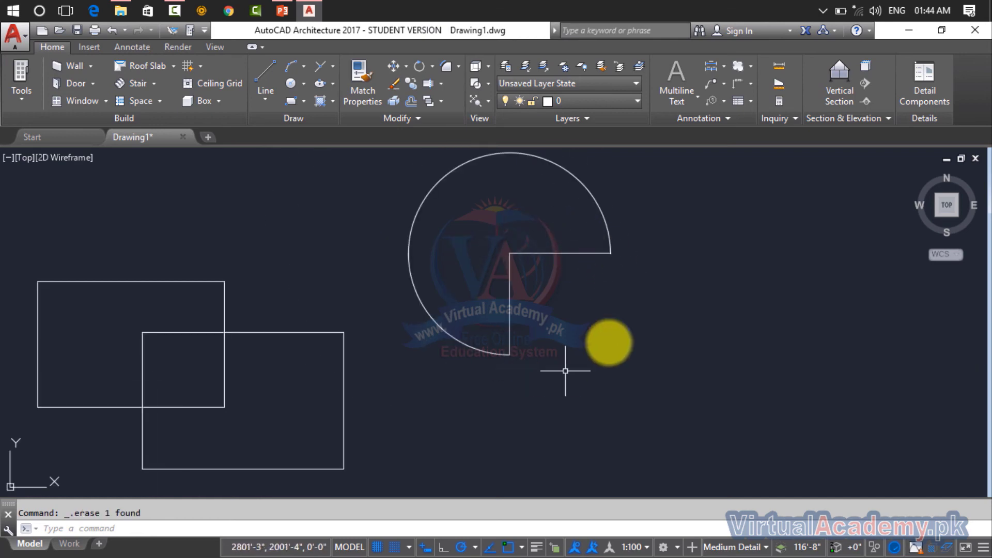
middle_click_drag(356, 343, 356, 336)
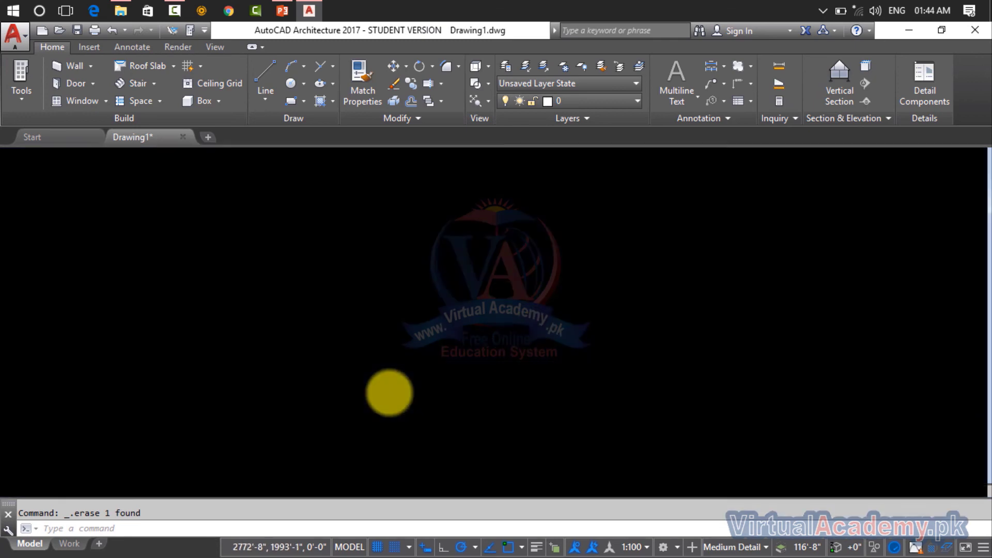
middle_click_drag(390, 394, 387, 405)
middle_click_drag(498, 305, 445, 373)
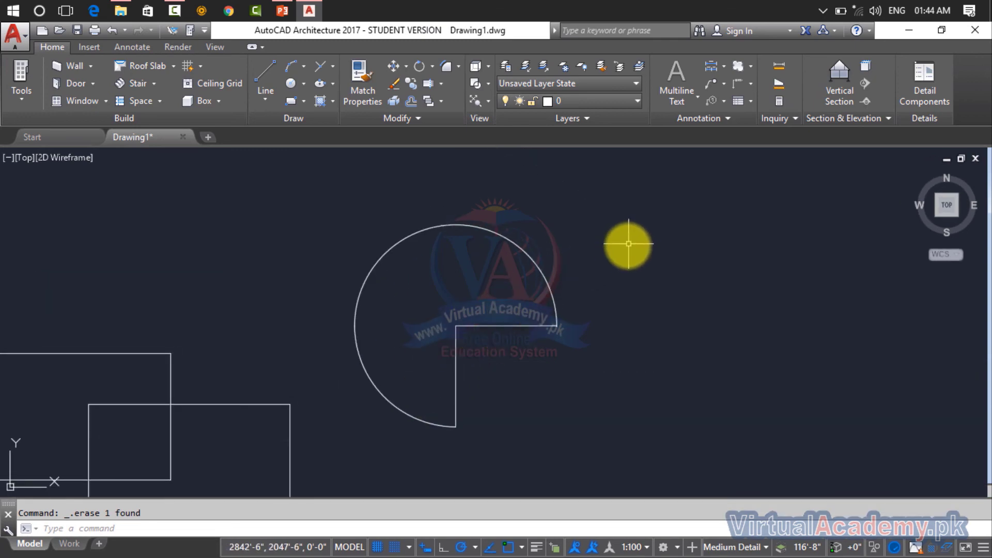
mouse_move(628, 243)
middle_mouse_down()
mouse_move(255, 312)
mouse_move(220, 306)
middle_mouse_up()
key("Return")
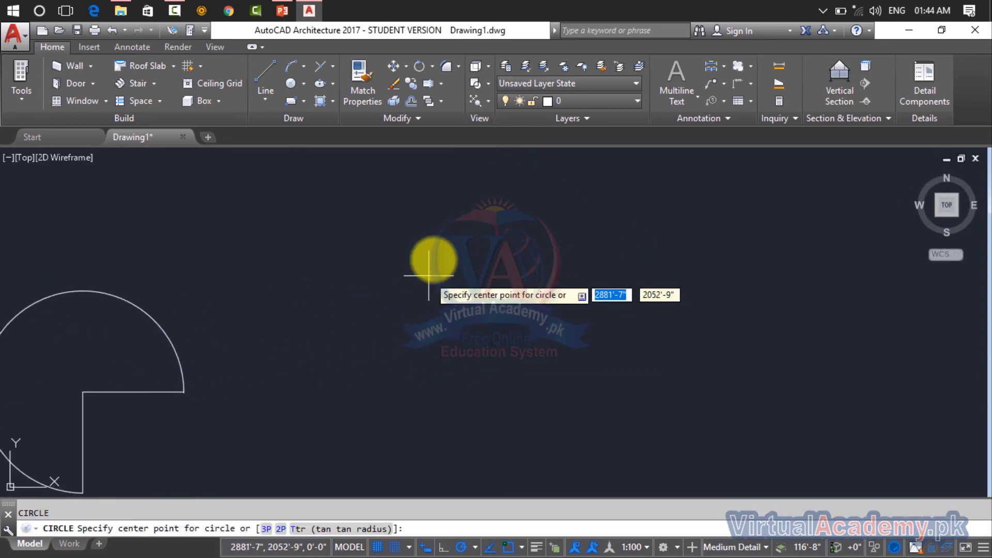
left_click(434, 247)
left_click(523, 285)
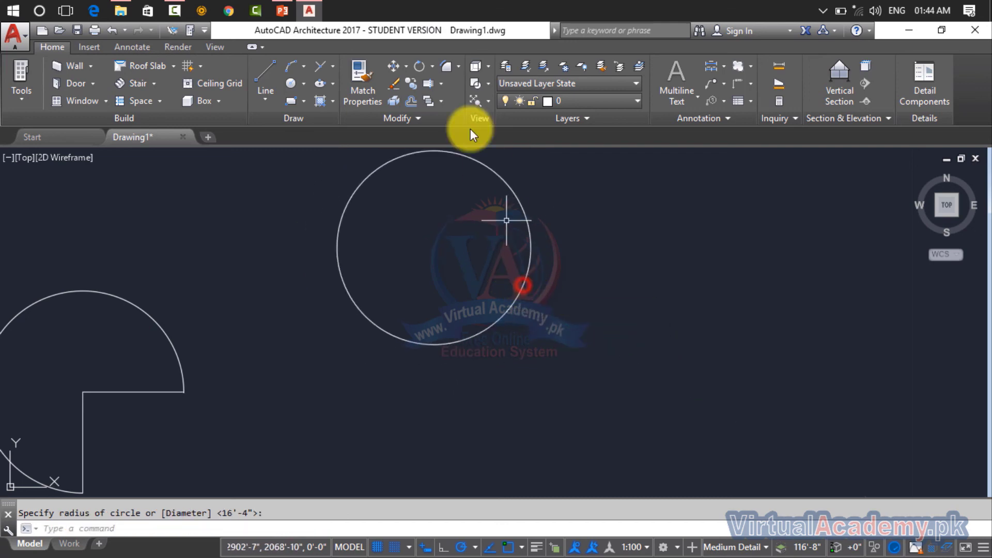
Subtract a rectangle from the new circle's lower-right quarter, starting near its centre and choosing Yes to erase the selected linework.
left_click(442, 100)
left_click(397, 118)
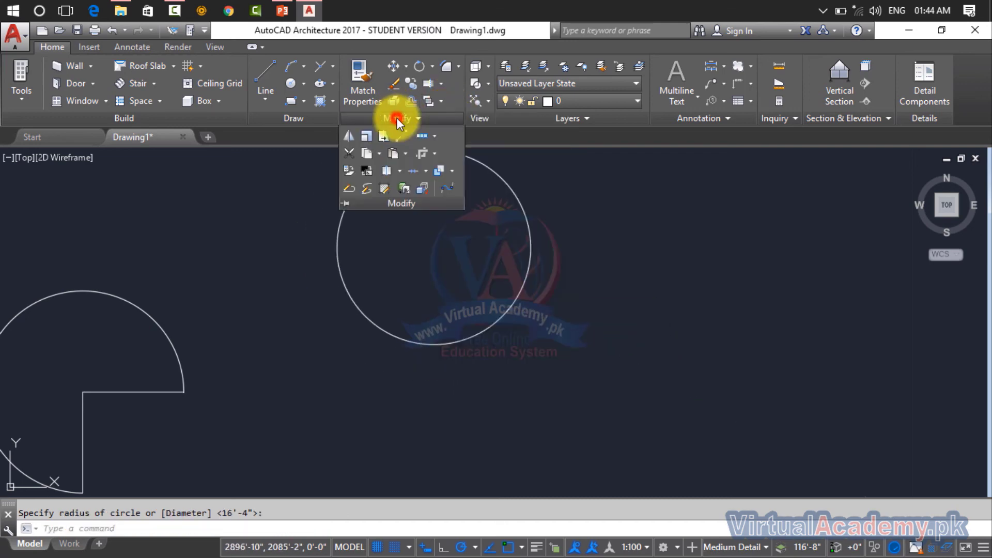
left_click(441, 170)
left_click(603, 204)
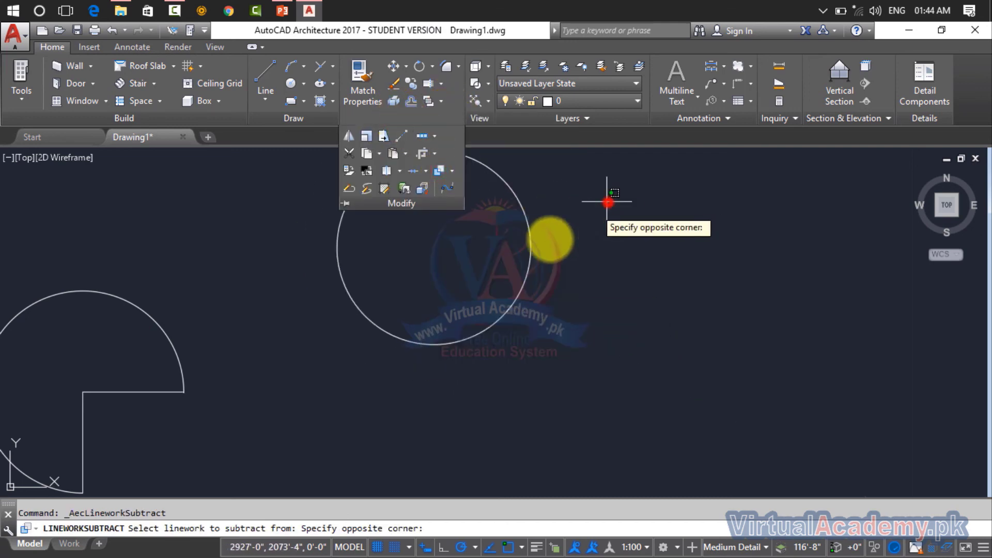
left_click(496, 283)
key("Return")
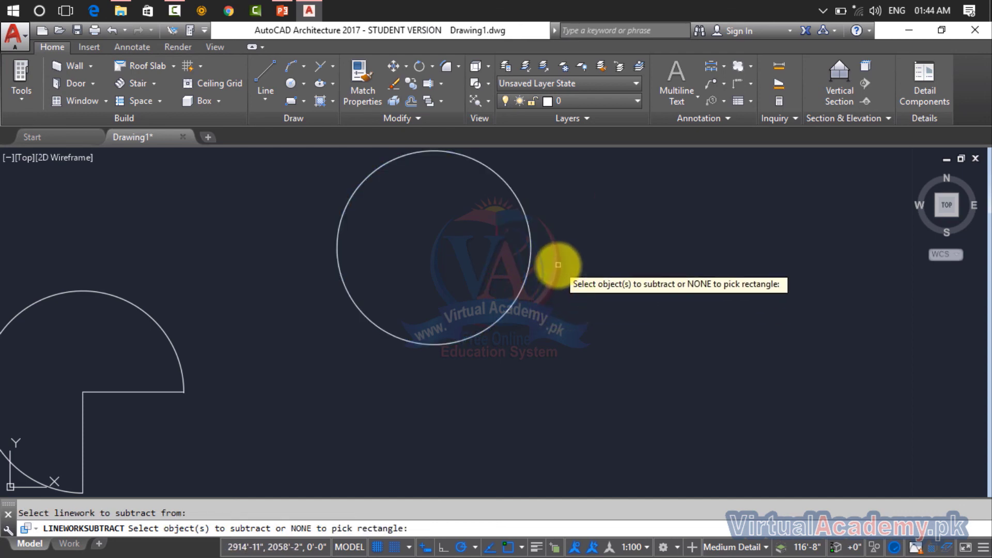
left_click(530, 272)
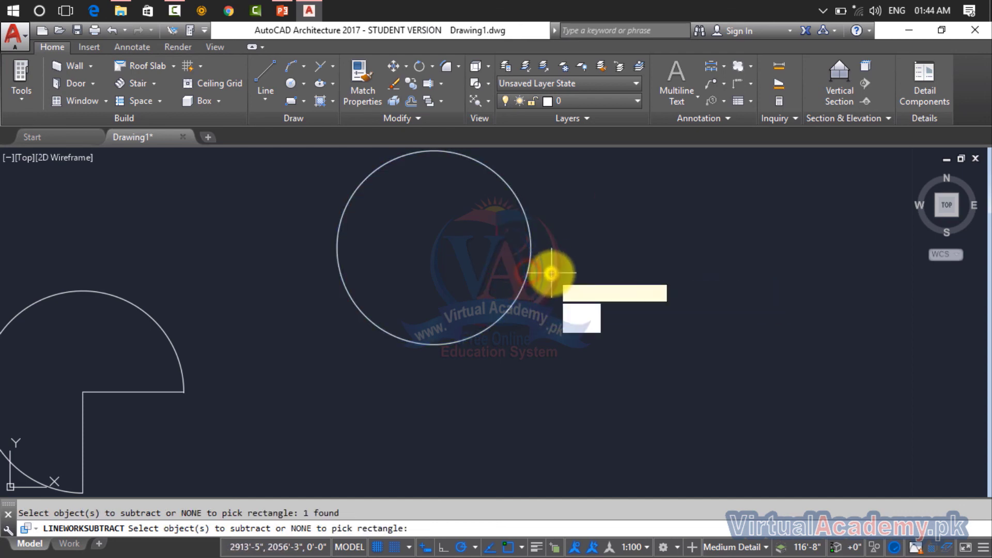
left_click(581, 311)
left_click(442, 256)
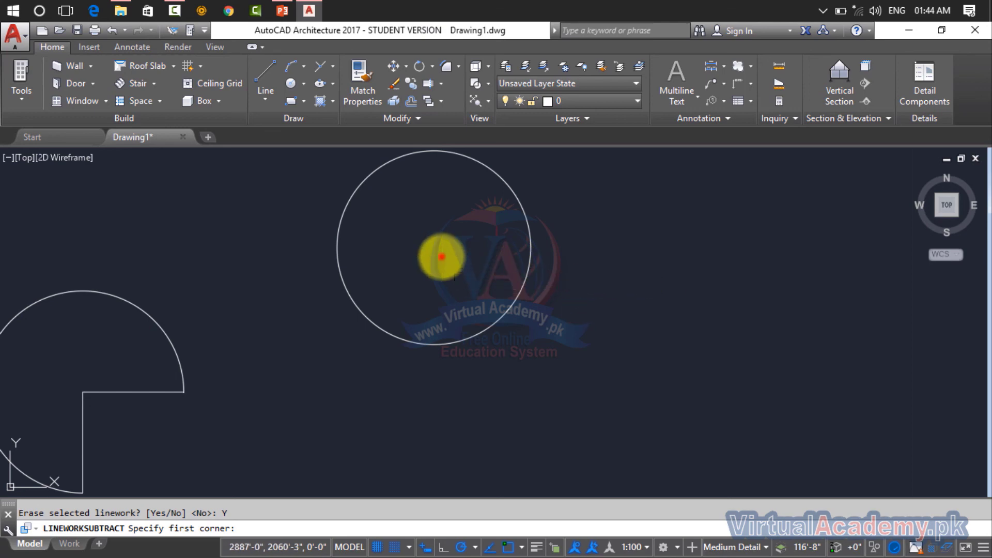
left_click(598, 371)
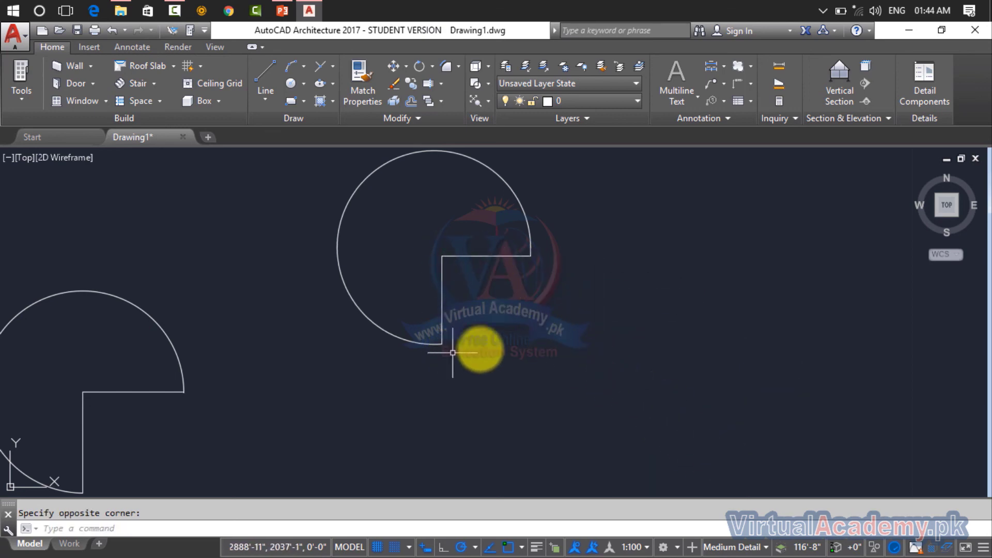
Erase all the remaining rectangles and notched circles to leave the drawing area empty.
scroll(453, 352, "down", 5)
left_click(593, 239)
left_click(208, 420)
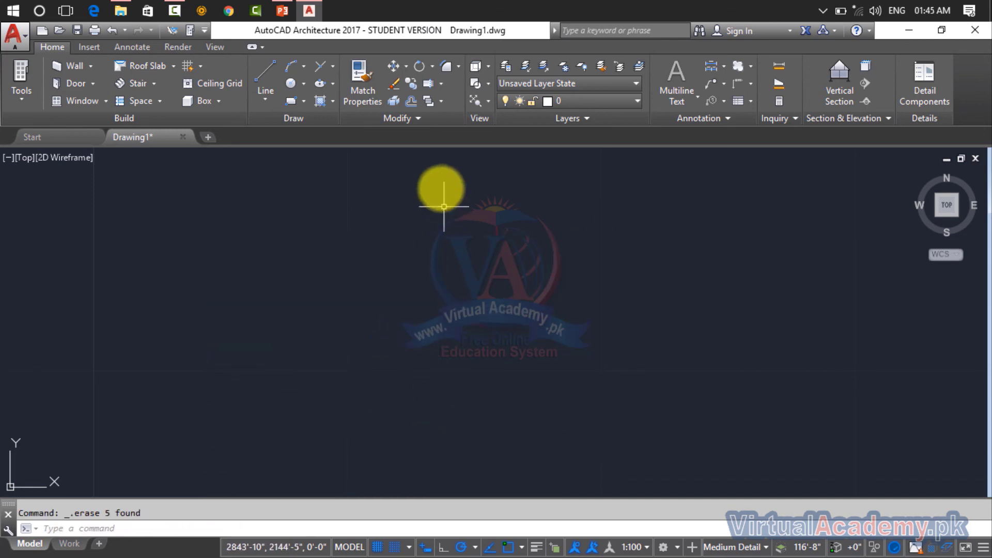
Bring up the additional modify tools.
left_click(418, 124)
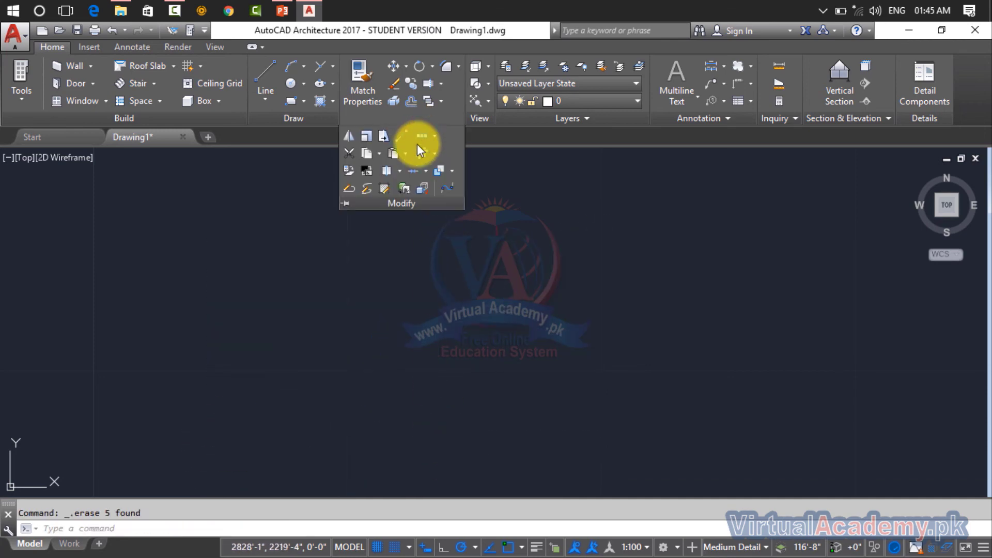